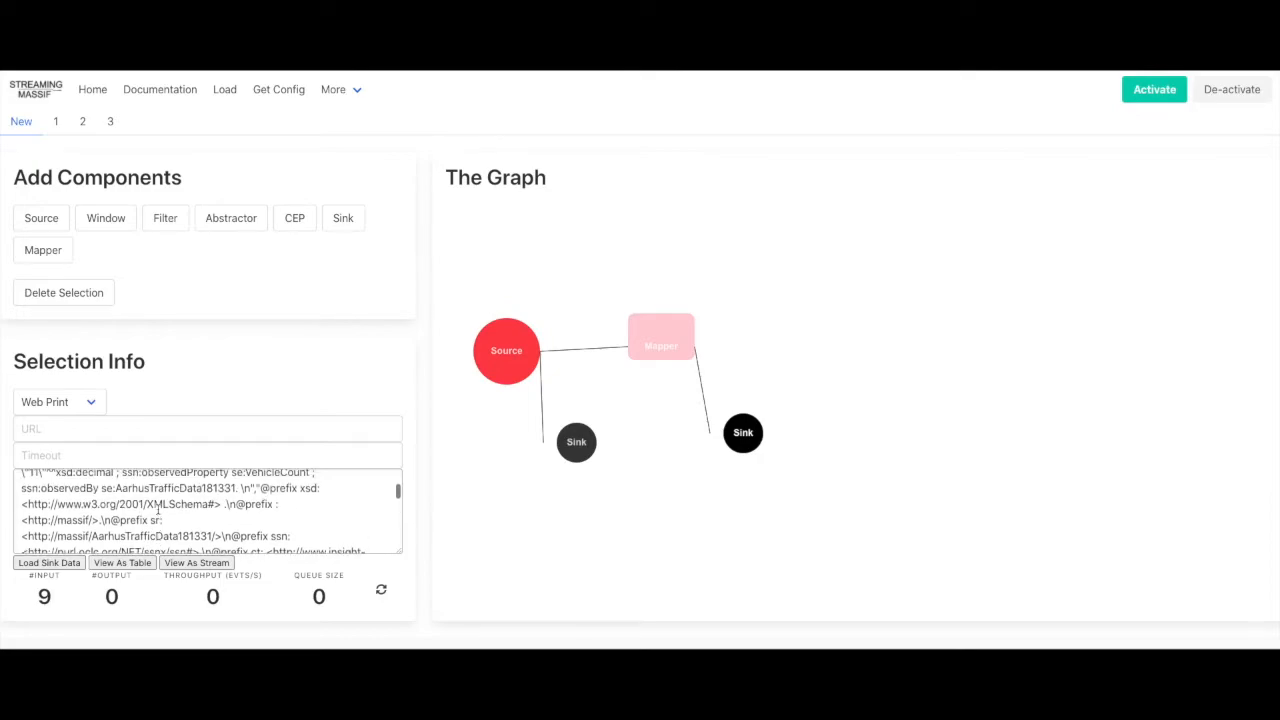
Add a Filter after the Mapper and define its SPARQL query selecting ssn:Observation entries with their ct:hasValue value and property se:VehicleCount
{"action": "left_click", "coordinate": [645, 340]}
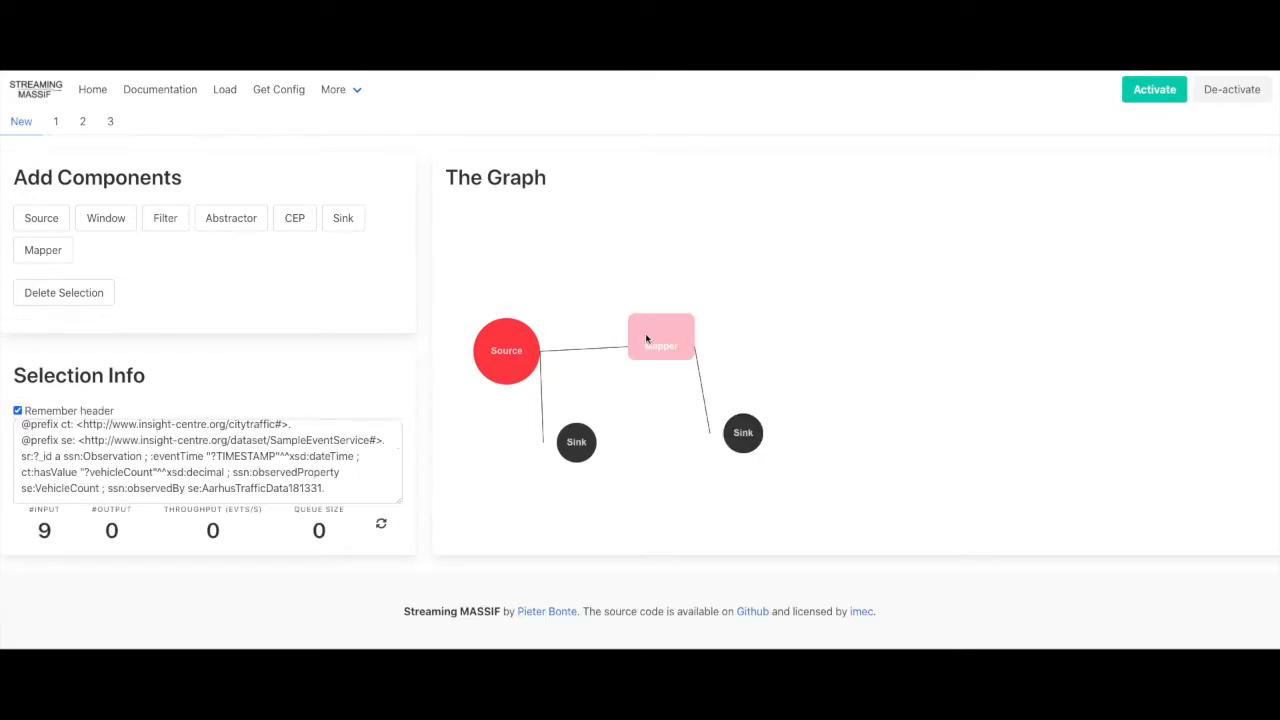
{"action": "left_click", "coordinate": [172, 219]}
{"action": "left_click_drag", "start_coordinate": [601, 450], "coordinate": [781, 320]}
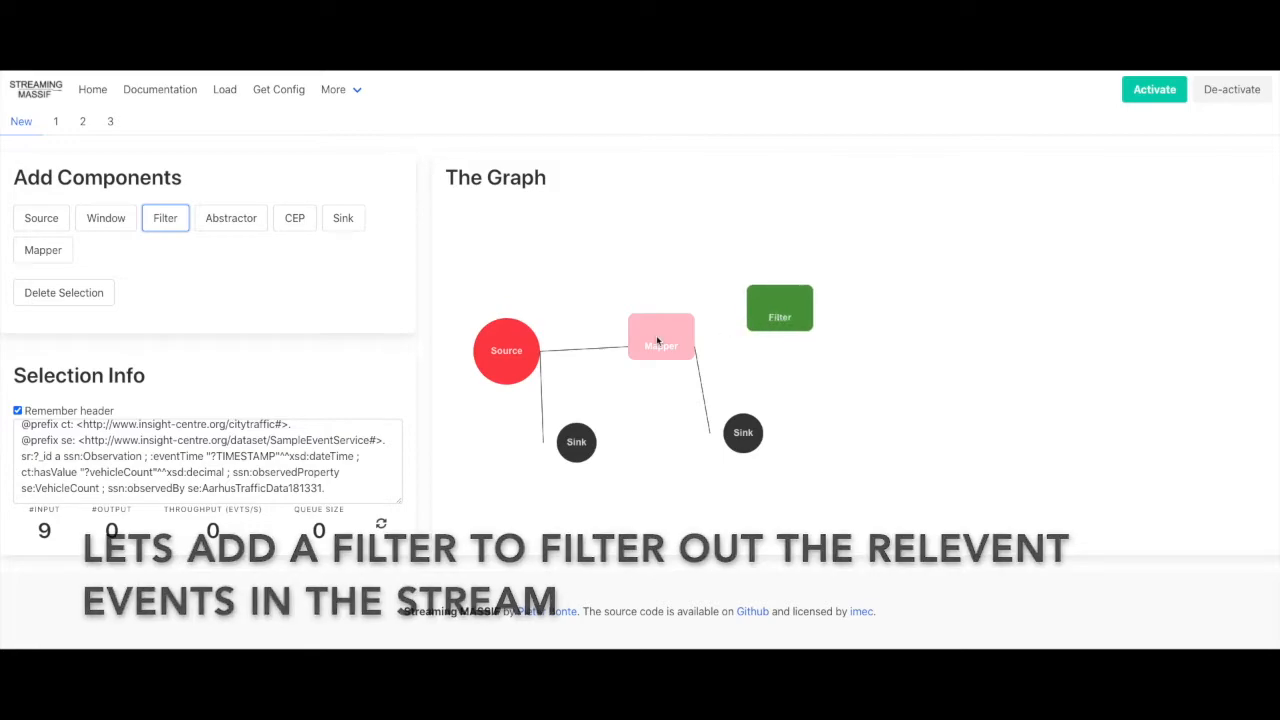
{"action": "left_click", "coordinate": [763, 316]}
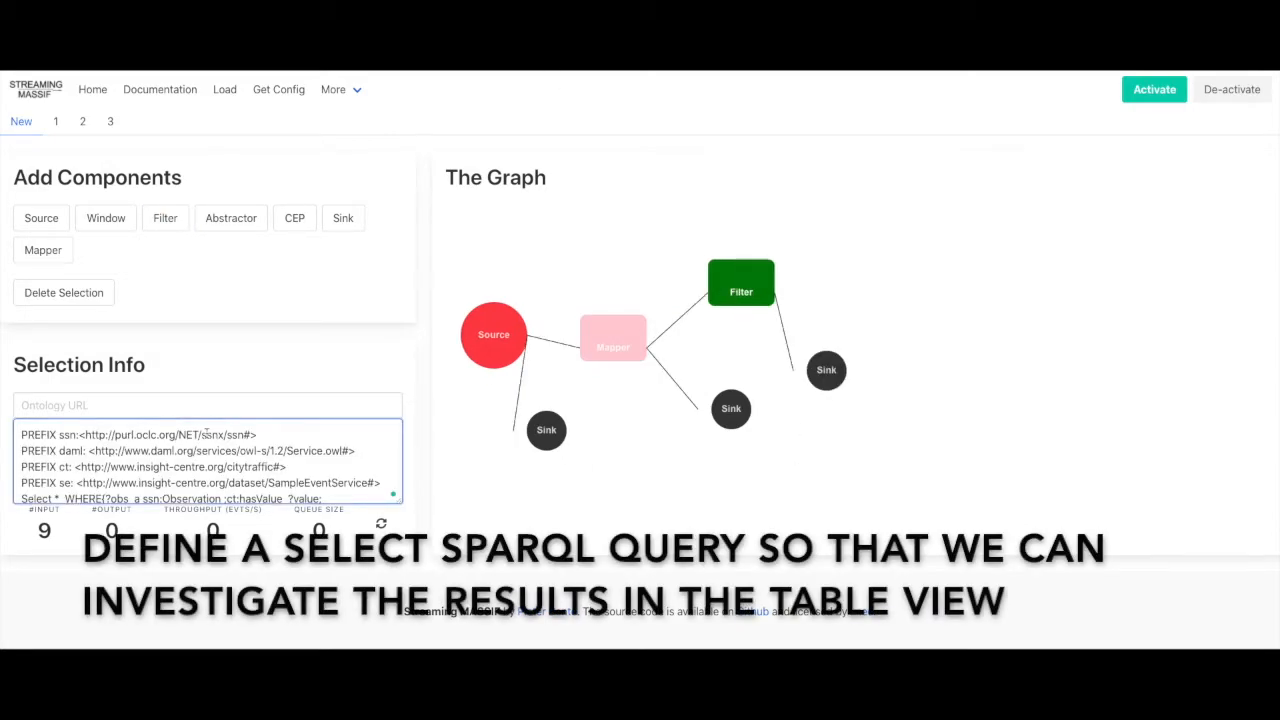
{"action": "scroll", "coordinate": [172, 451], "scroll_direction": "down", "scroll_amount": 2}
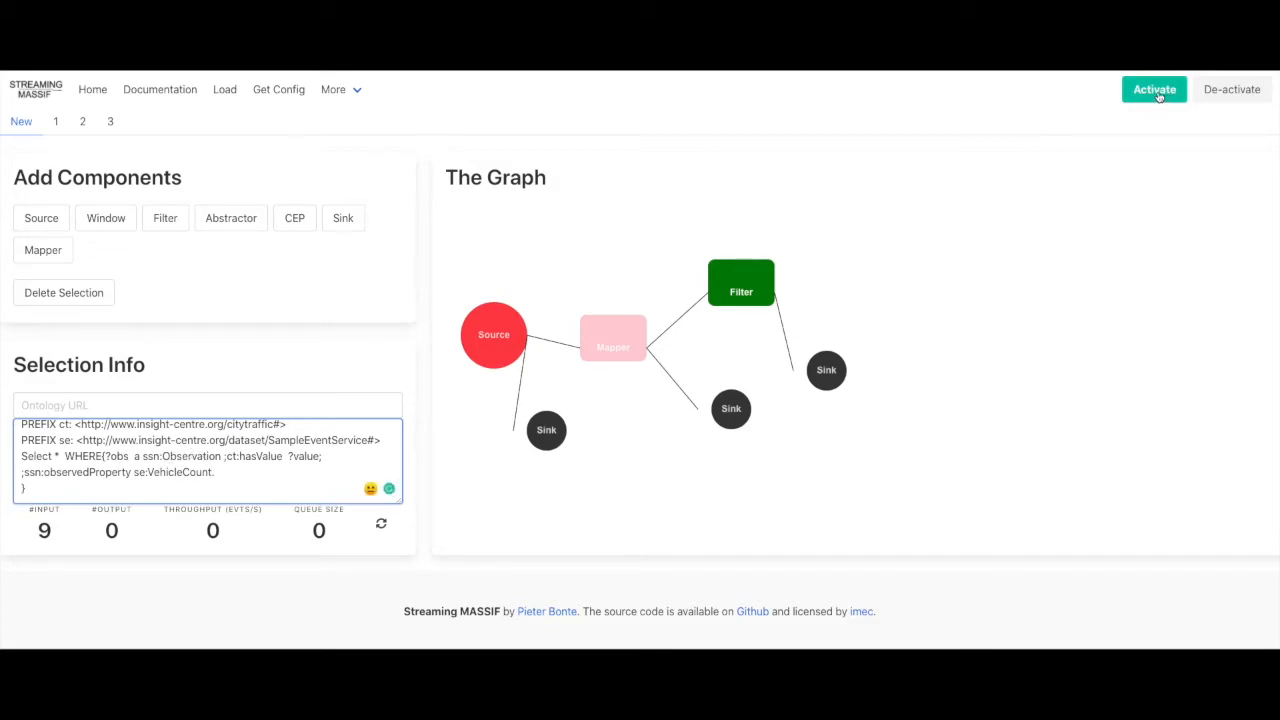
Restart the pipeline, then refresh and load the data of the Filter's sink and examine it as a table
{"action": "left_click", "coordinate": [1217, 97]}
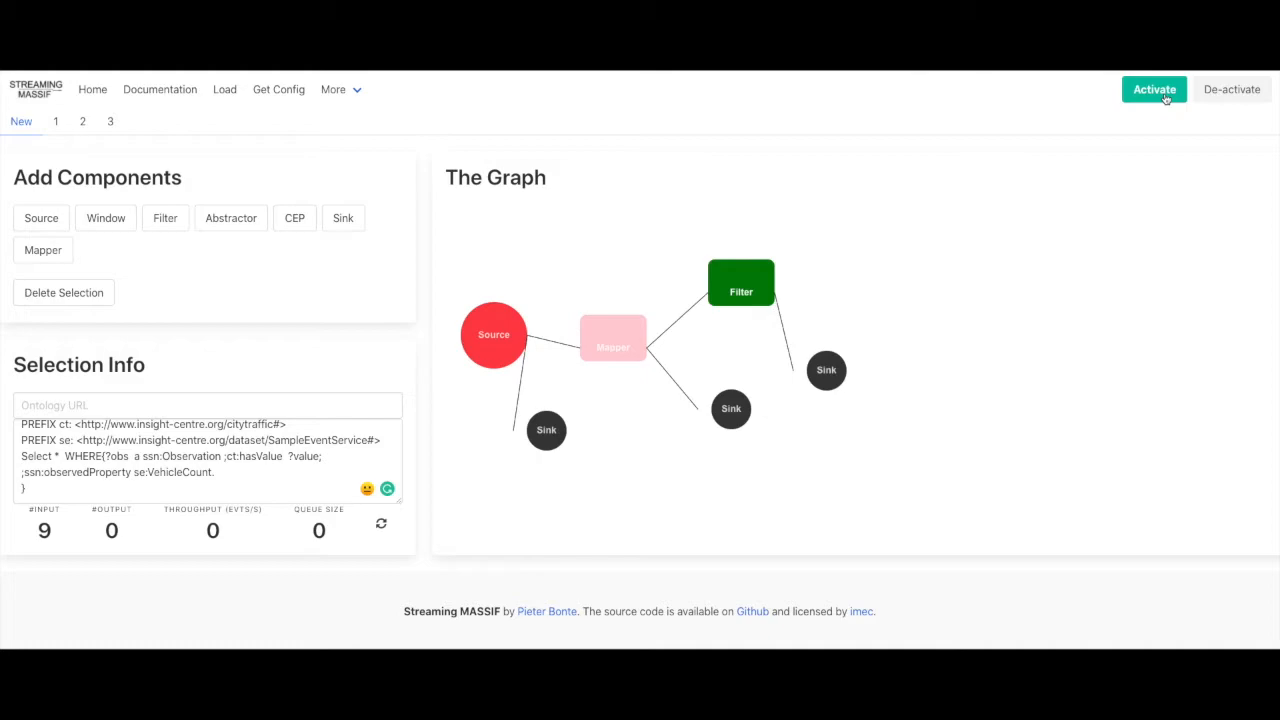
{"action": "left_click", "coordinate": [822, 370]}
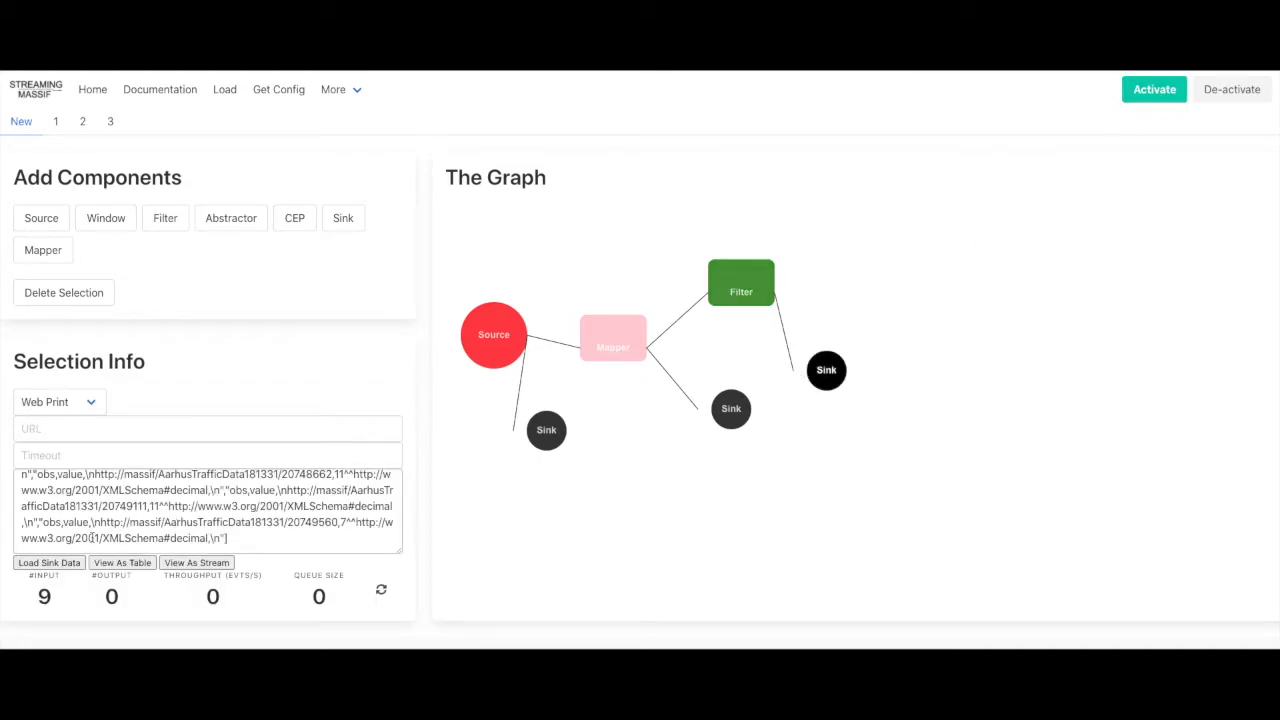
{"action": "left_click", "coordinate": [379, 589]}
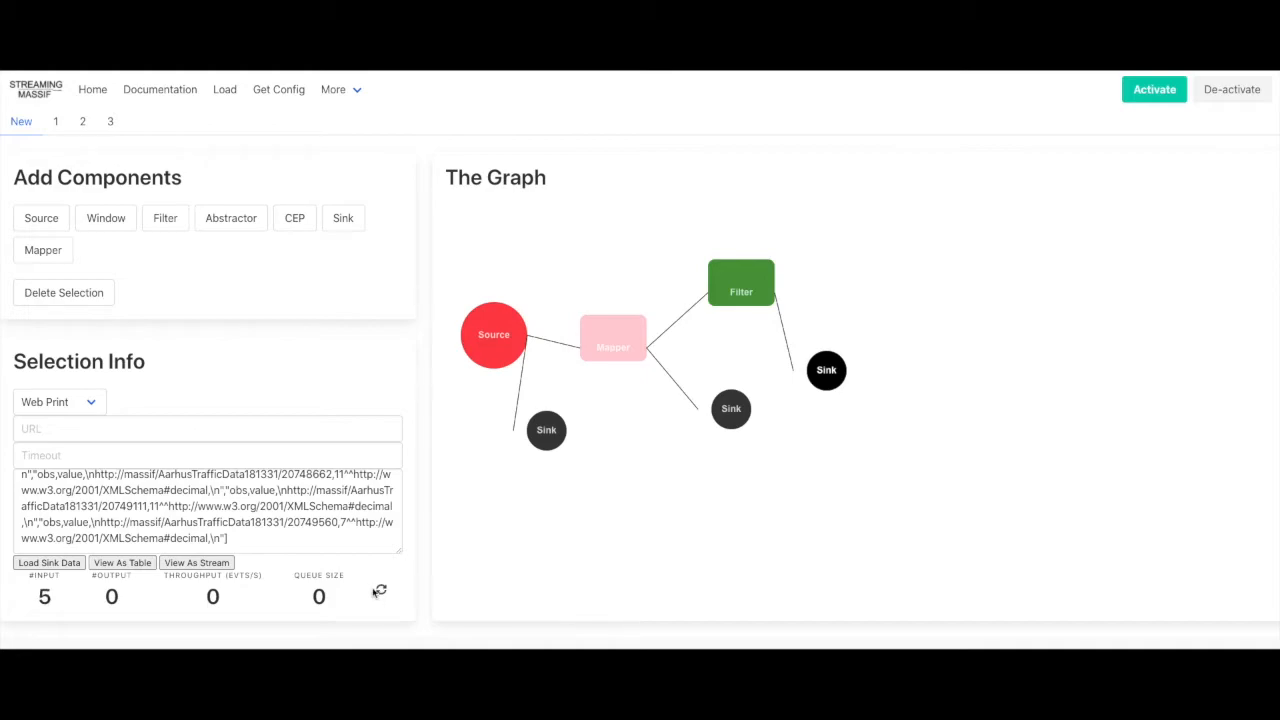
{"action": "left_click", "coordinate": [50, 562]}
{"action": "scroll", "coordinate": [114, 516], "scroll_direction": "up", "scroll_amount": 5}
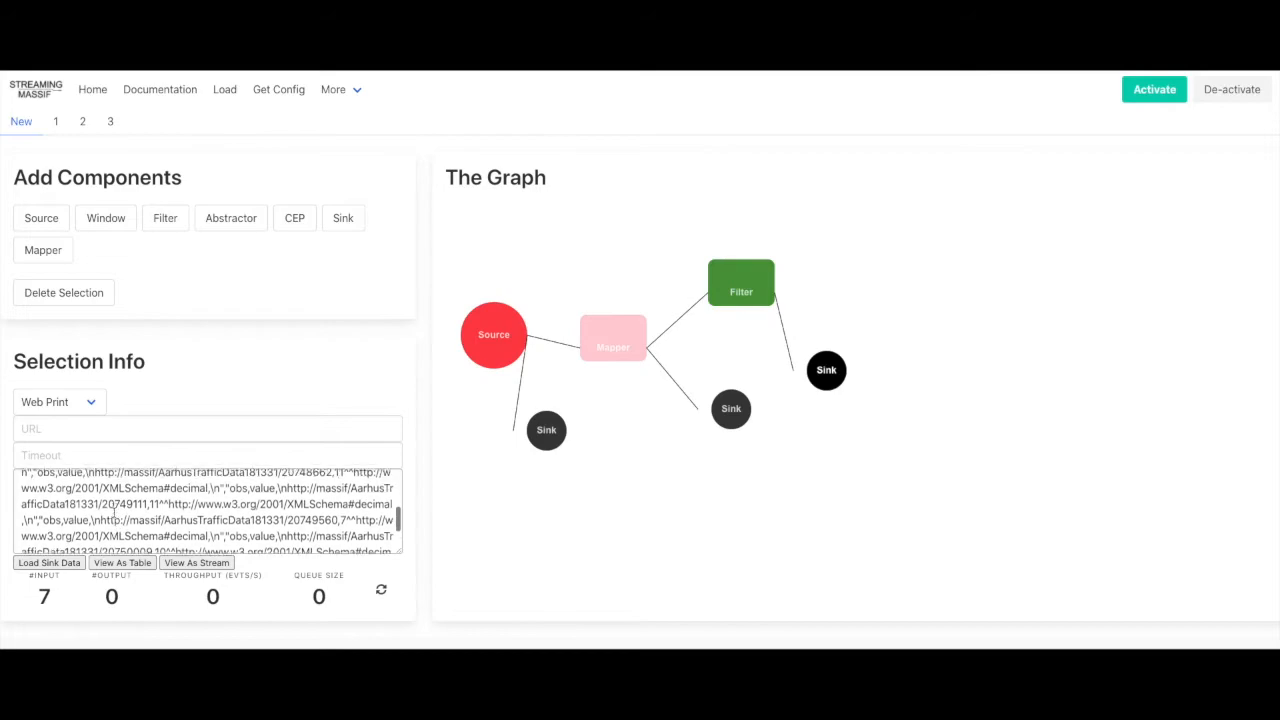
{"action": "left_click", "coordinate": [122, 562]}
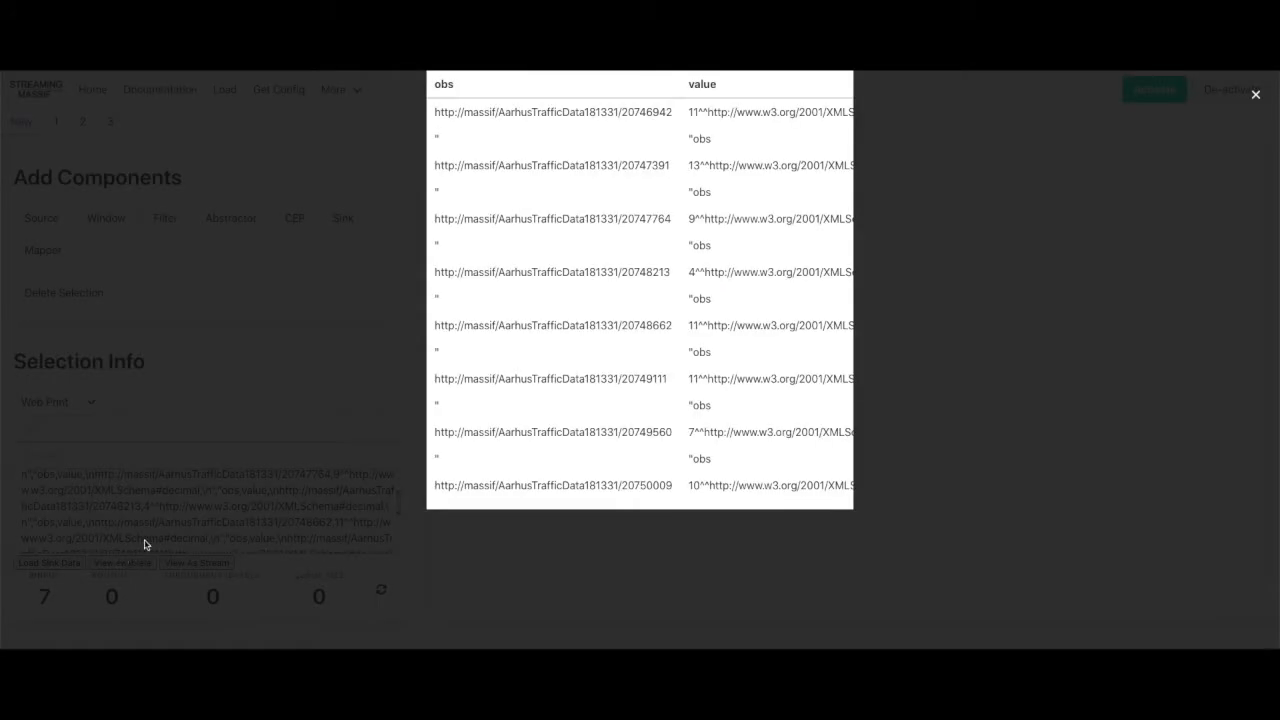
{"action": "scroll", "coordinate": [731, 197], "scroll_direction": "down", "scroll_amount": 1}
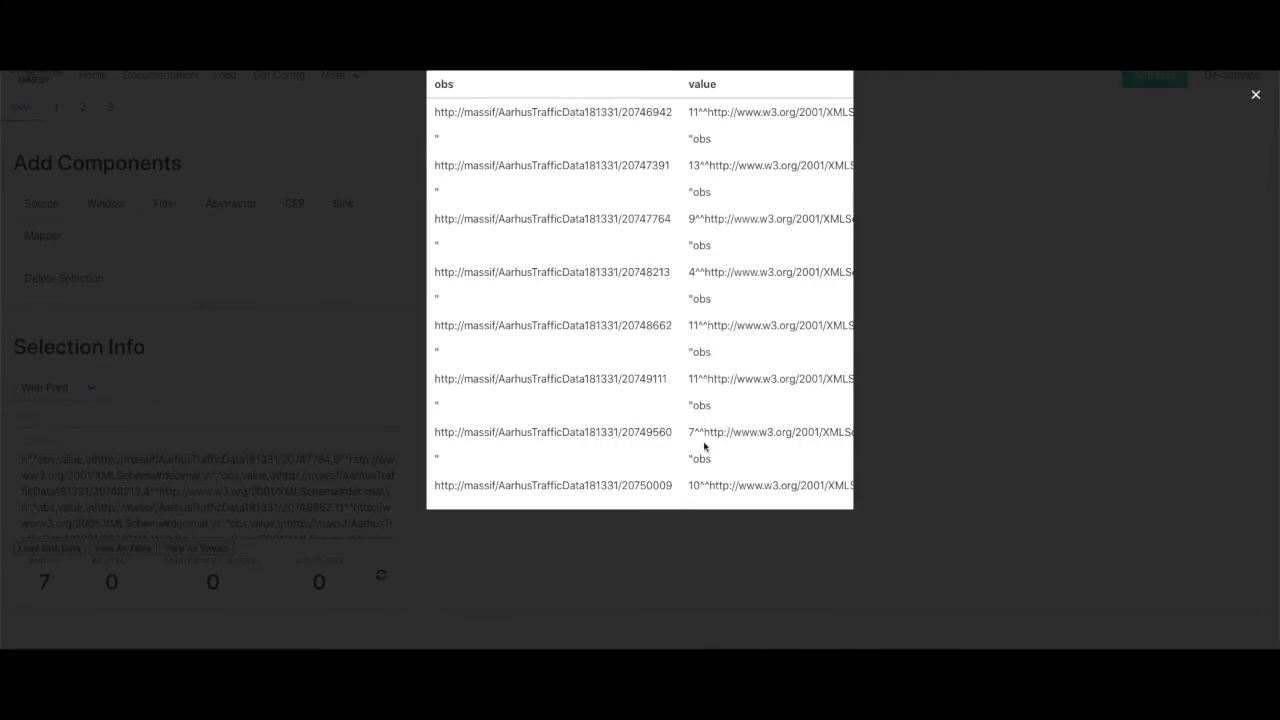
{"action": "left_click", "coordinate": [1256, 97]}
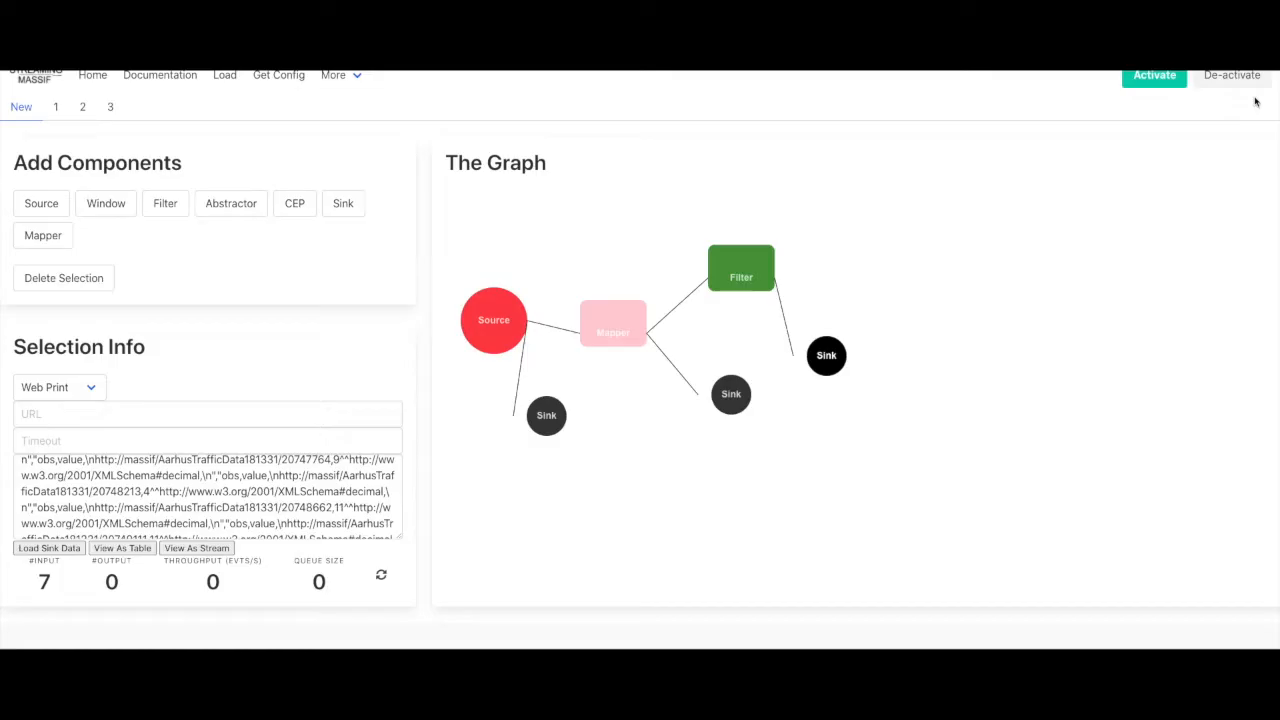
Add the condition FILTER(?value >10) after the VehicleCount pattern in the Filter's query
{"action": "scroll", "coordinate": [1228, 91], "scroll_direction": "up", "scroll_amount": 1}
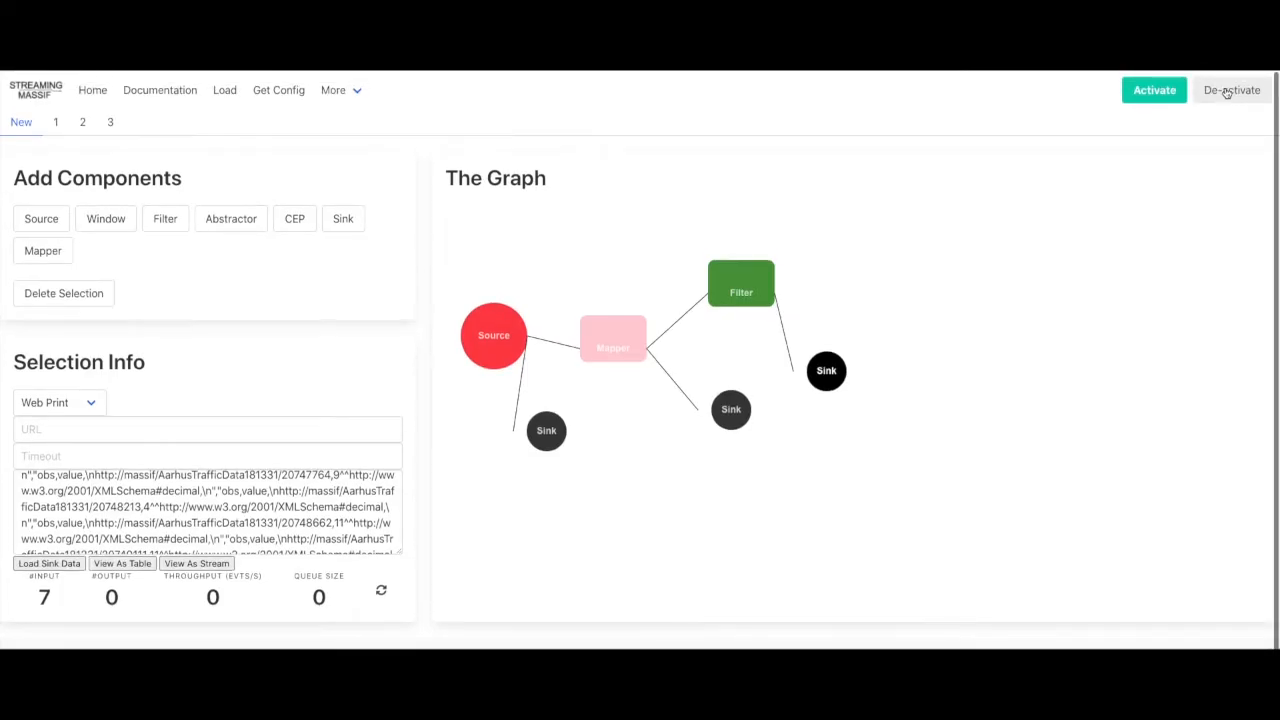
{"action": "left_click", "coordinate": [756, 286]}
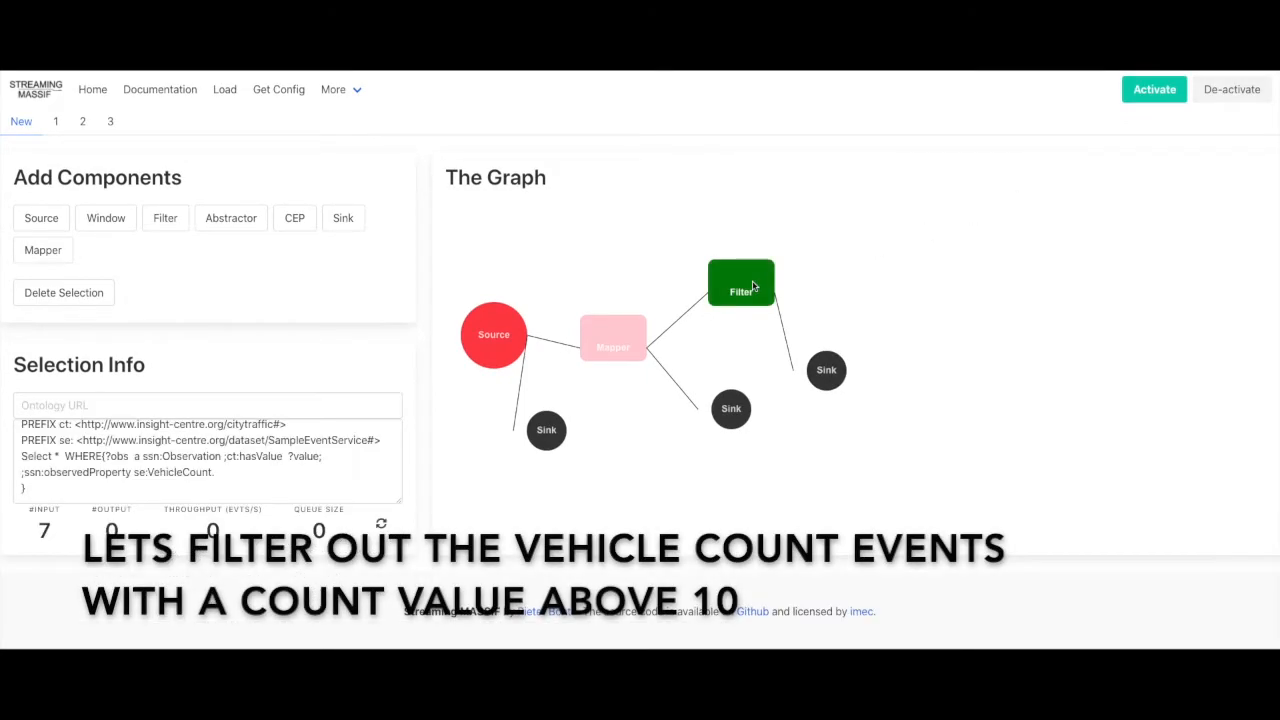
{"action": "left_click", "coordinate": [215, 472]}
{"action": "key", "text": "Return"}
{"action": "type", "text": "FILTER(?value >10"}
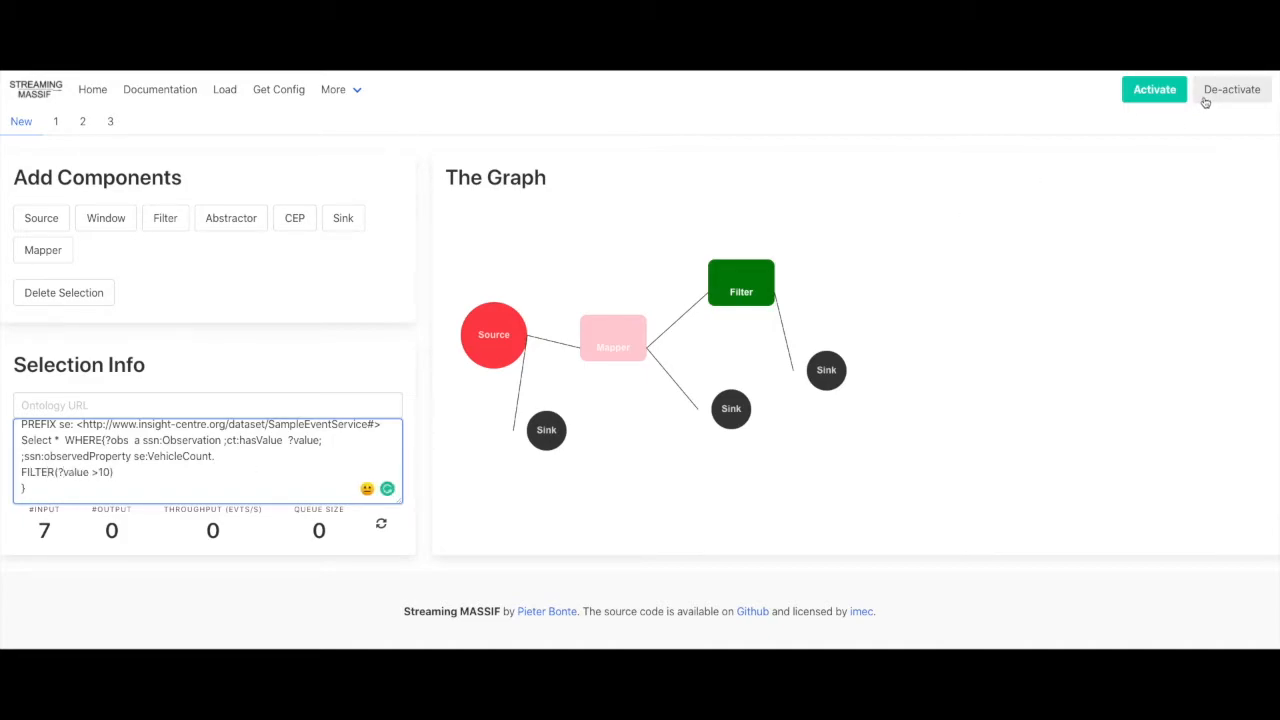
Load the output of the Filter's sink and check the filtered observations in table view
{"action": "left_click", "coordinate": [826, 374]}
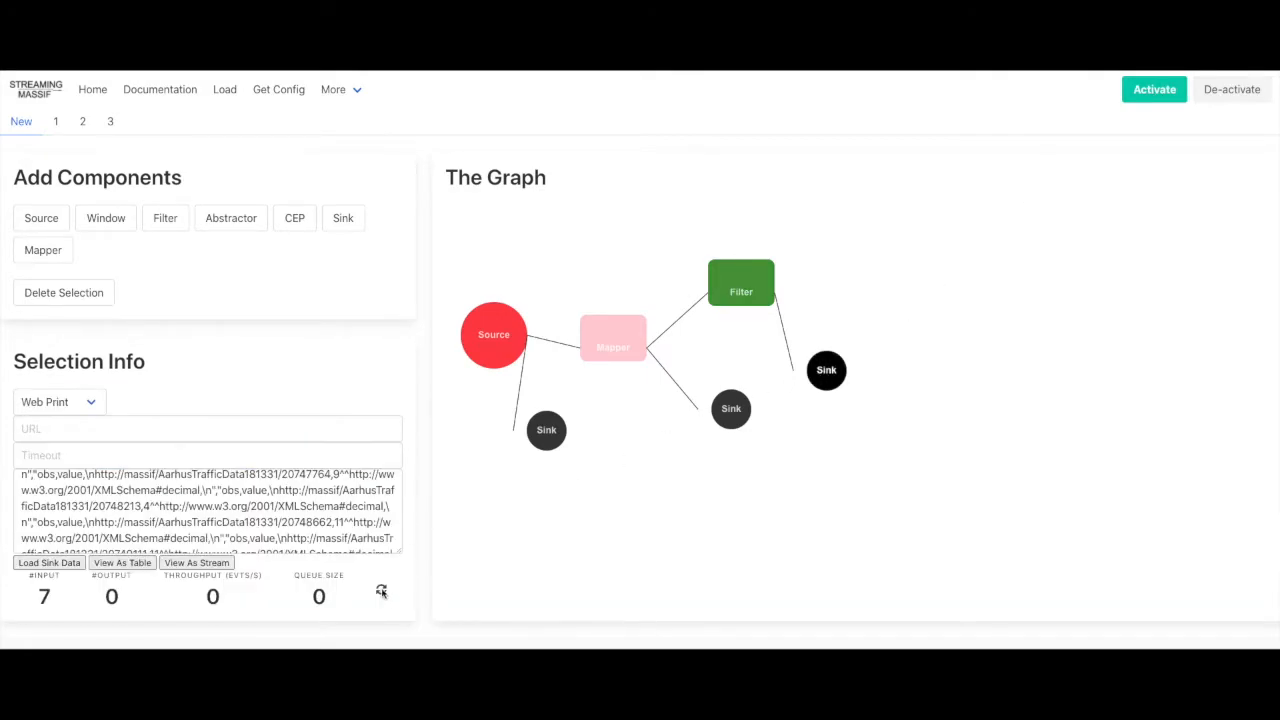
{"action": "left_click", "coordinate": [50, 563]}
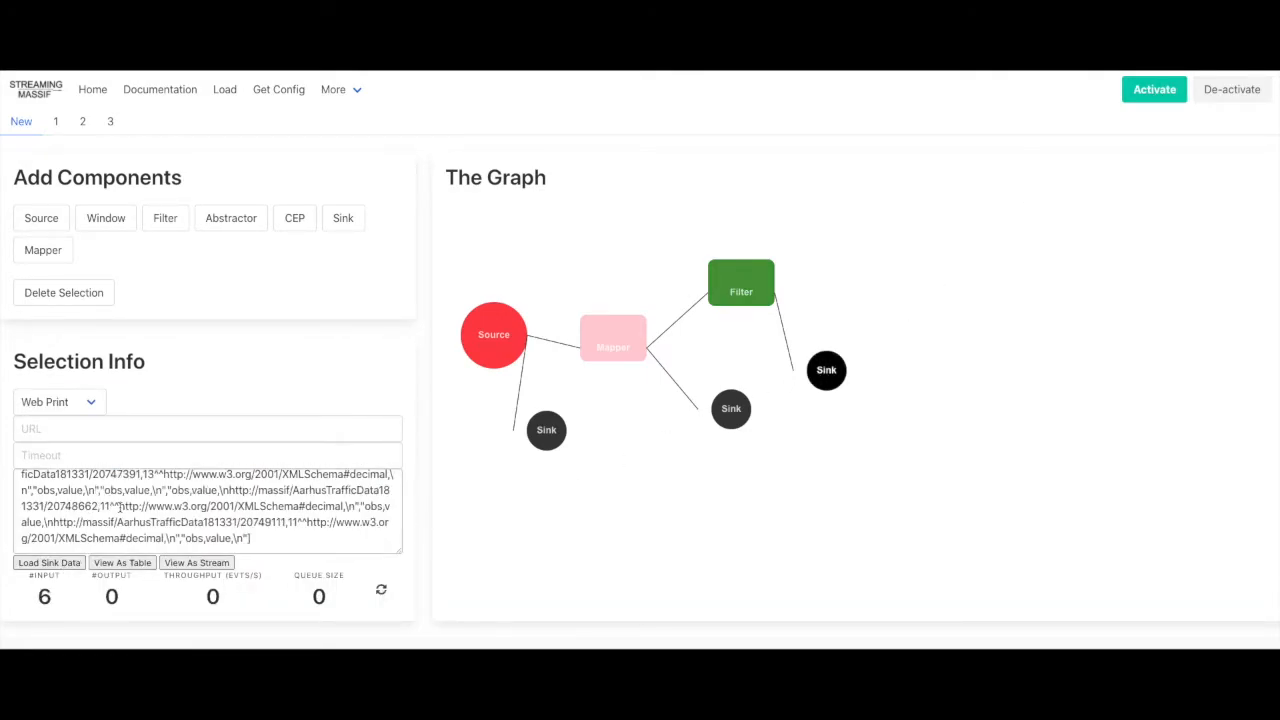
{"action": "left_click", "coordinate": [118, 563]}
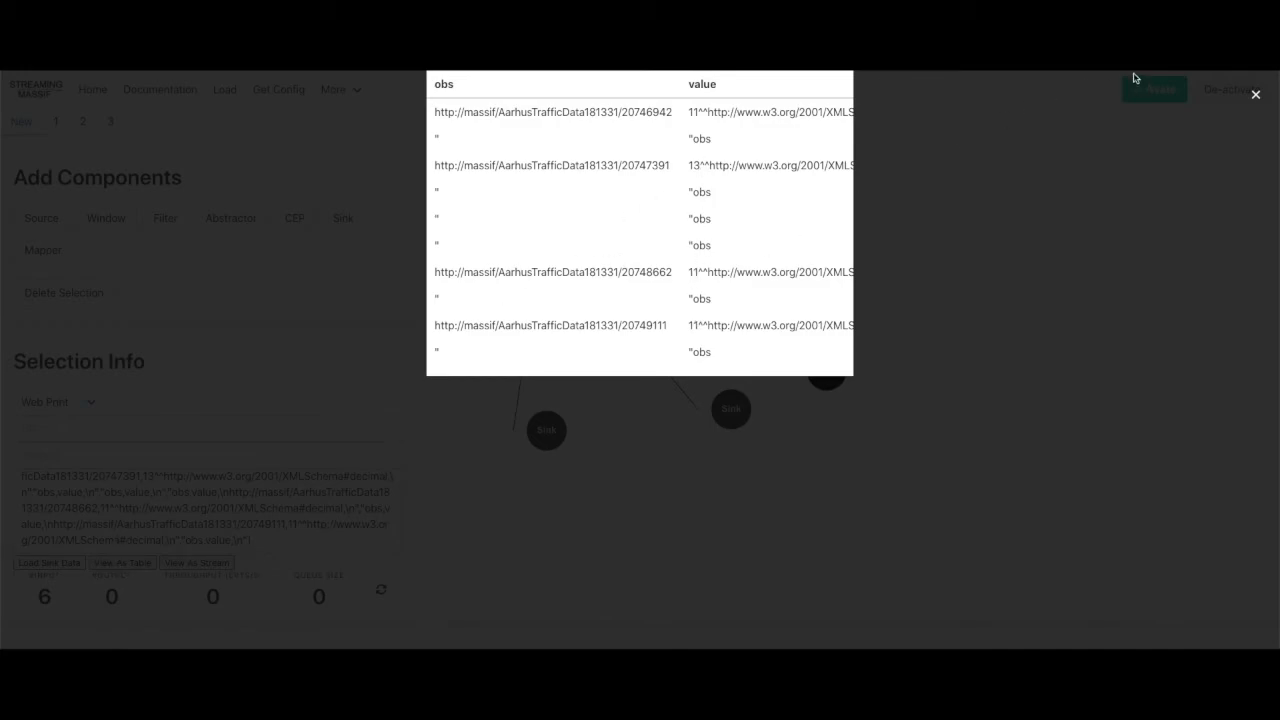
{"action": "left_click", "coordinate": [1256, 94]}
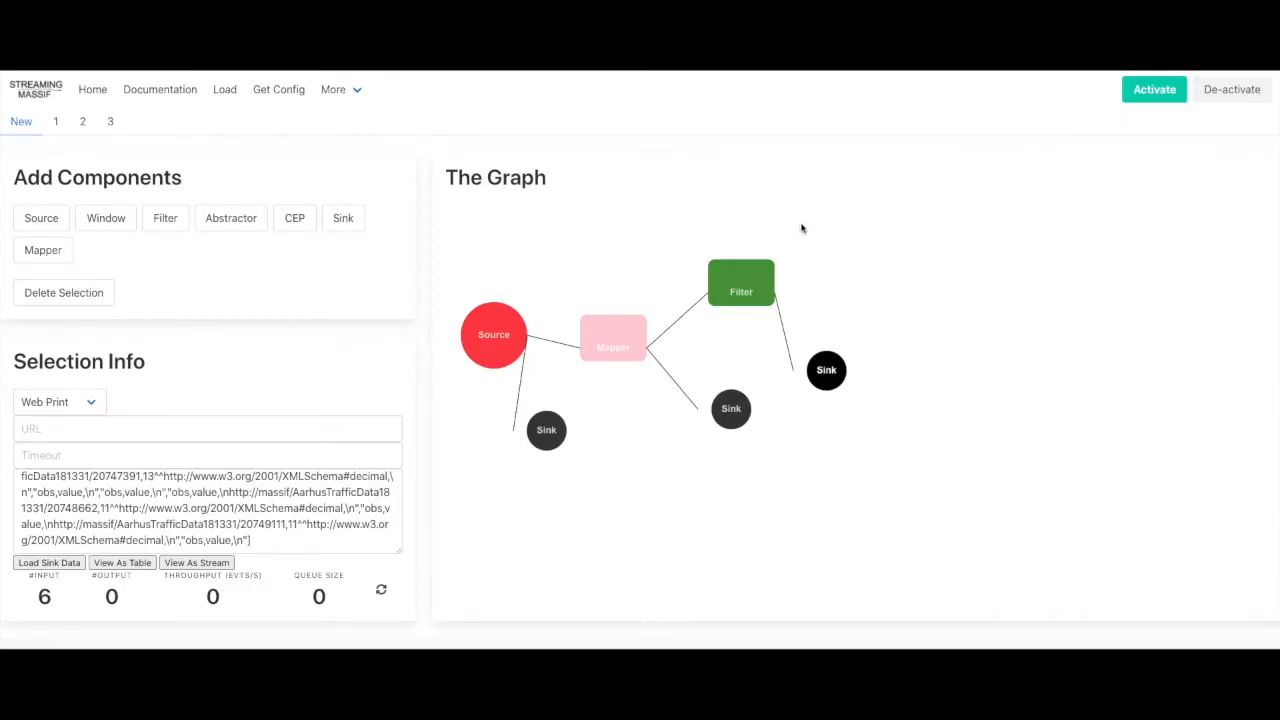
Replace "Select *" in the Filter's query with an empty CONSTRUCT{ } block before the WHERE clause
{"action": "left_click_drag", "start_coordinate": [734, 283], "coordinate": [734, 280]}
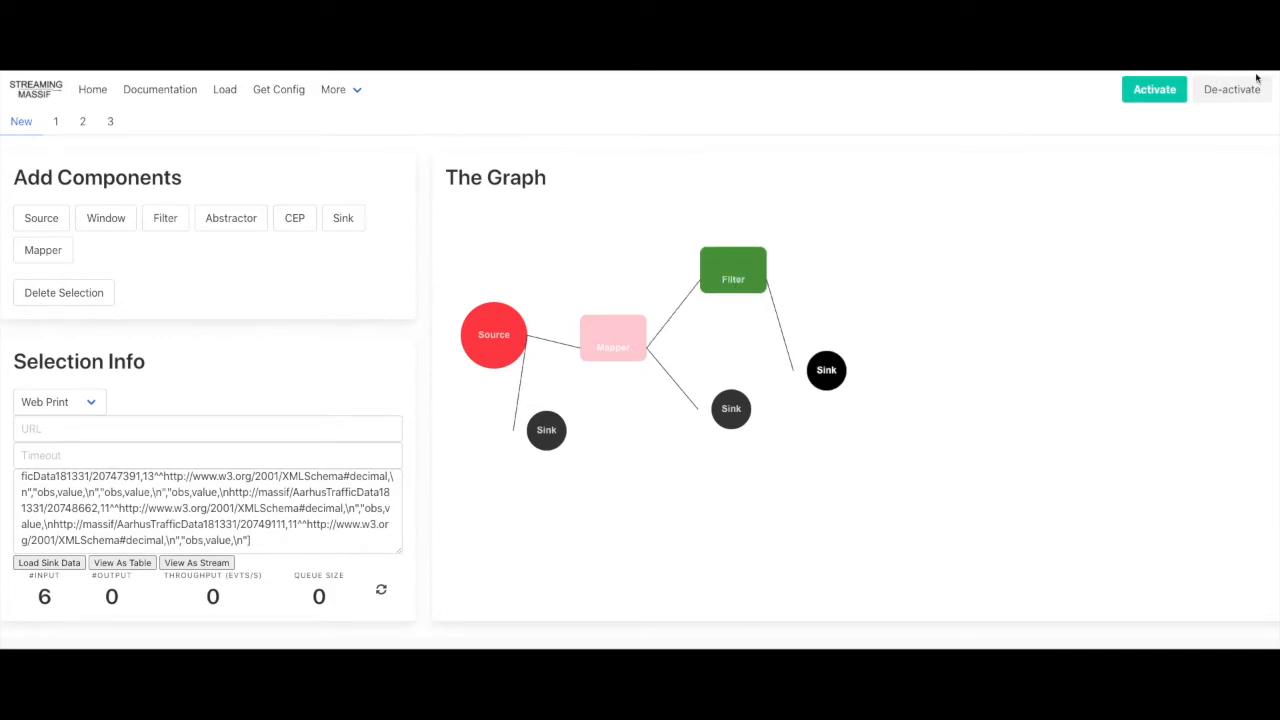
{"action": "left_click", "coordinate": [734, 278]}
{"action": "scroll", "coordinate": [238, 450], "scroll_direction": "up", "scroll_amount": 2}
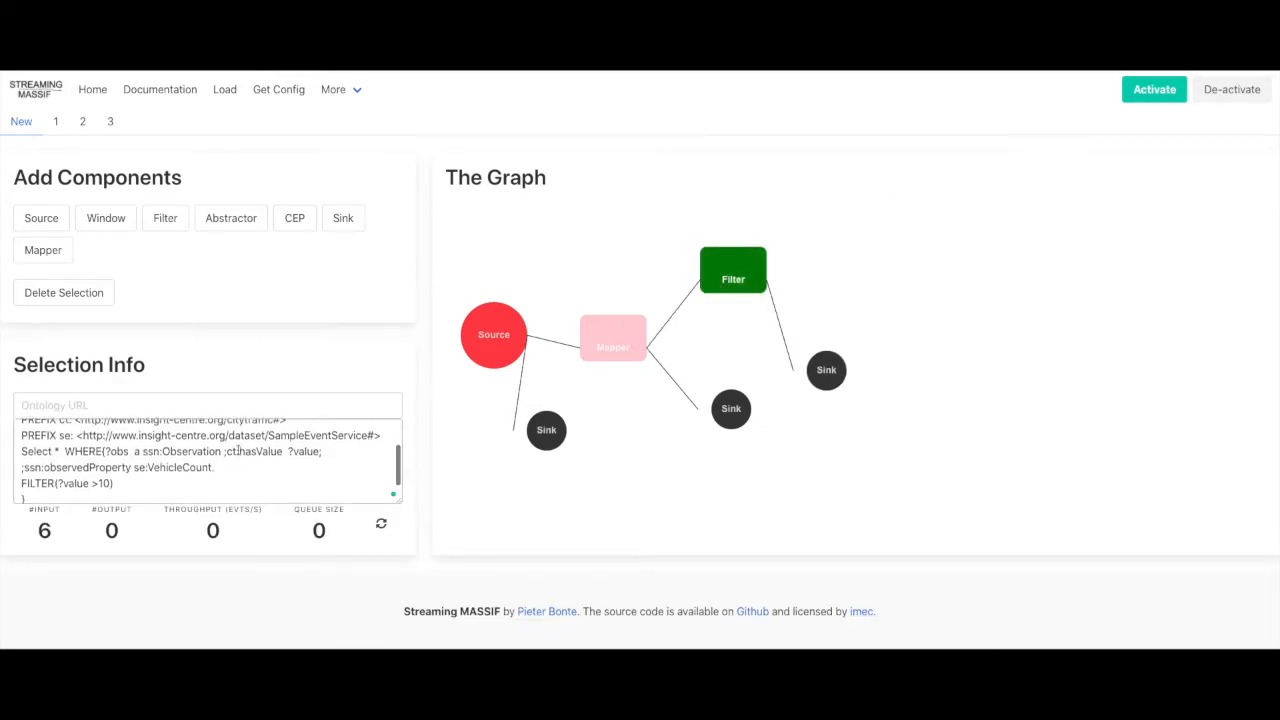
{"action": "double_click", "coordinate": [40, 478]}
{"action": "type", "text": "CONST"}
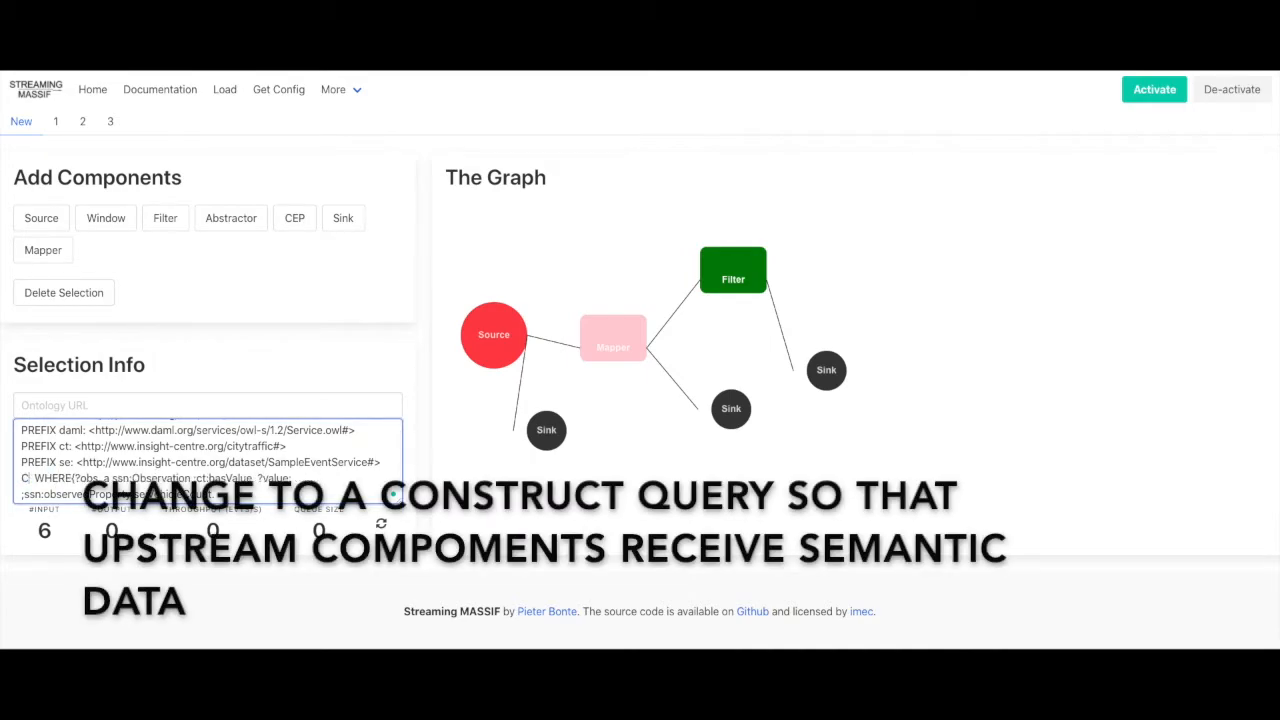
{"action": "type", "text": "RUCT"}
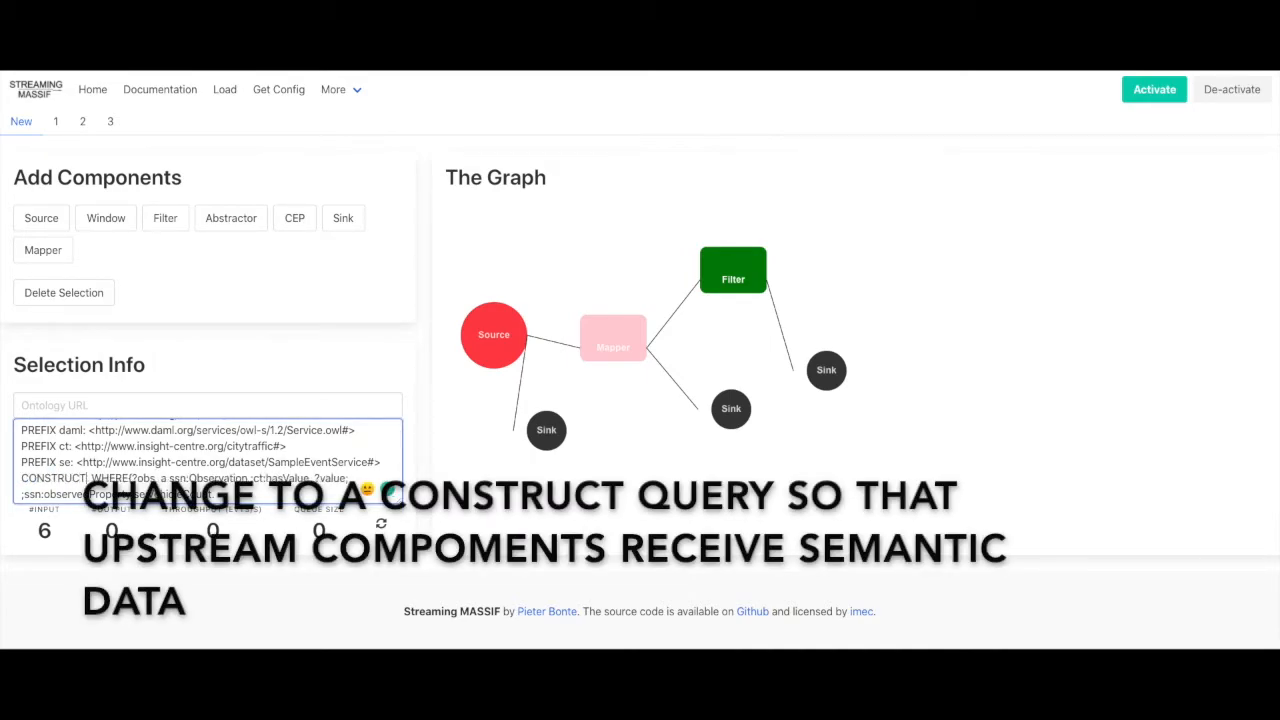
{"action": "type", "text": "{"}
{"action": "key", "text": "Return"}
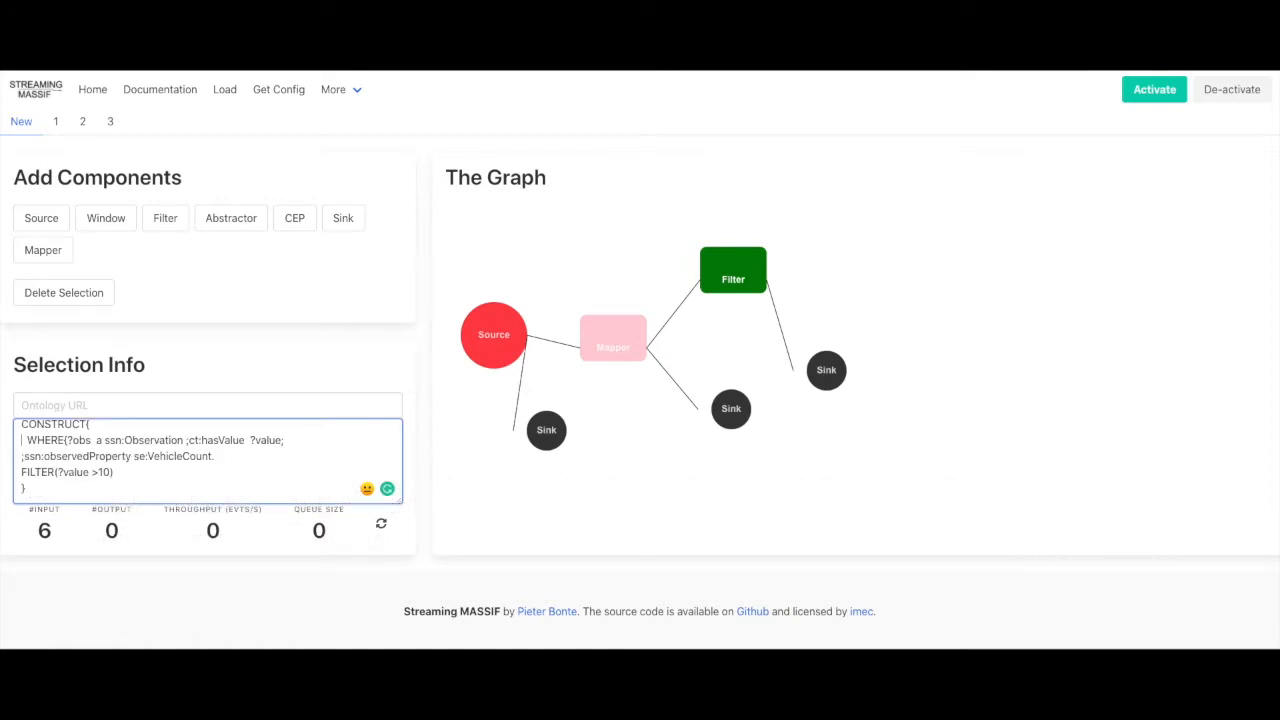
{"action": "type", "text": "}"}
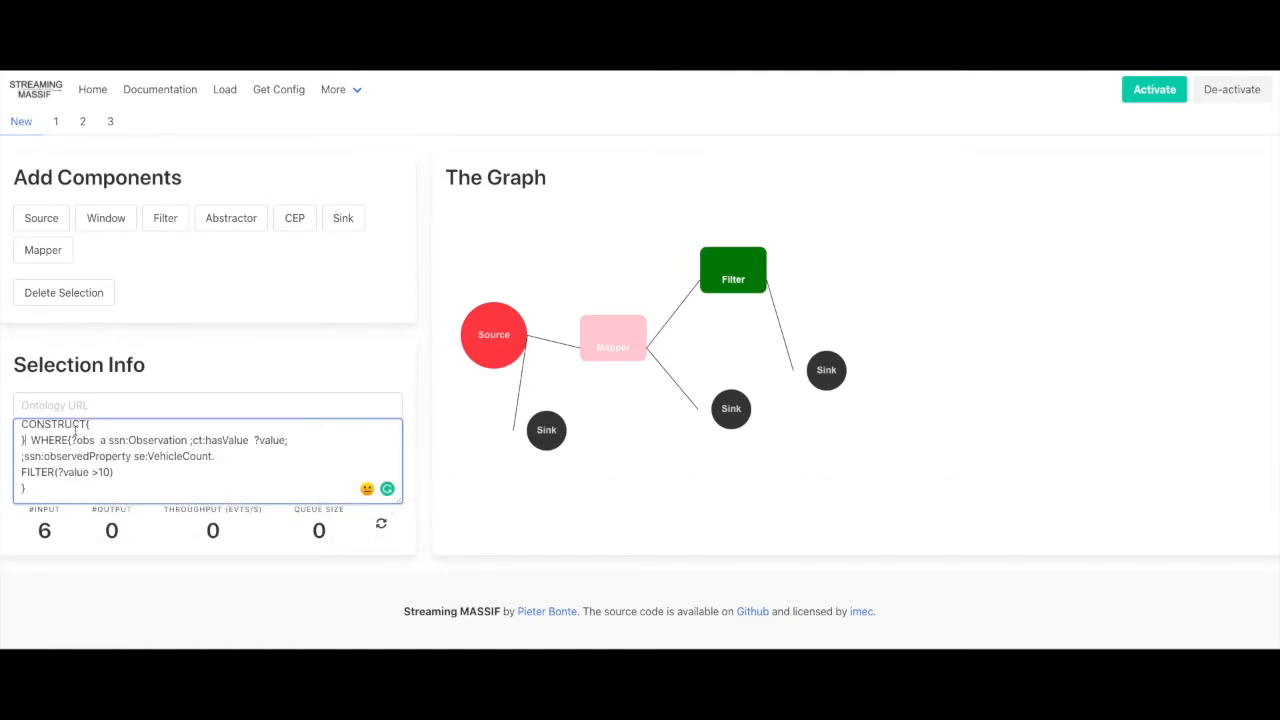
Copy the ?obs observation pattern from the WHERE clause into the CONSTRUCT block, leaving out the FILTER condition
{"action": "left_click_drag", "start_coordinate": [72, 440], "coordinate": [218, 458]}
{"action": "key", "text": "ctrl+c"}
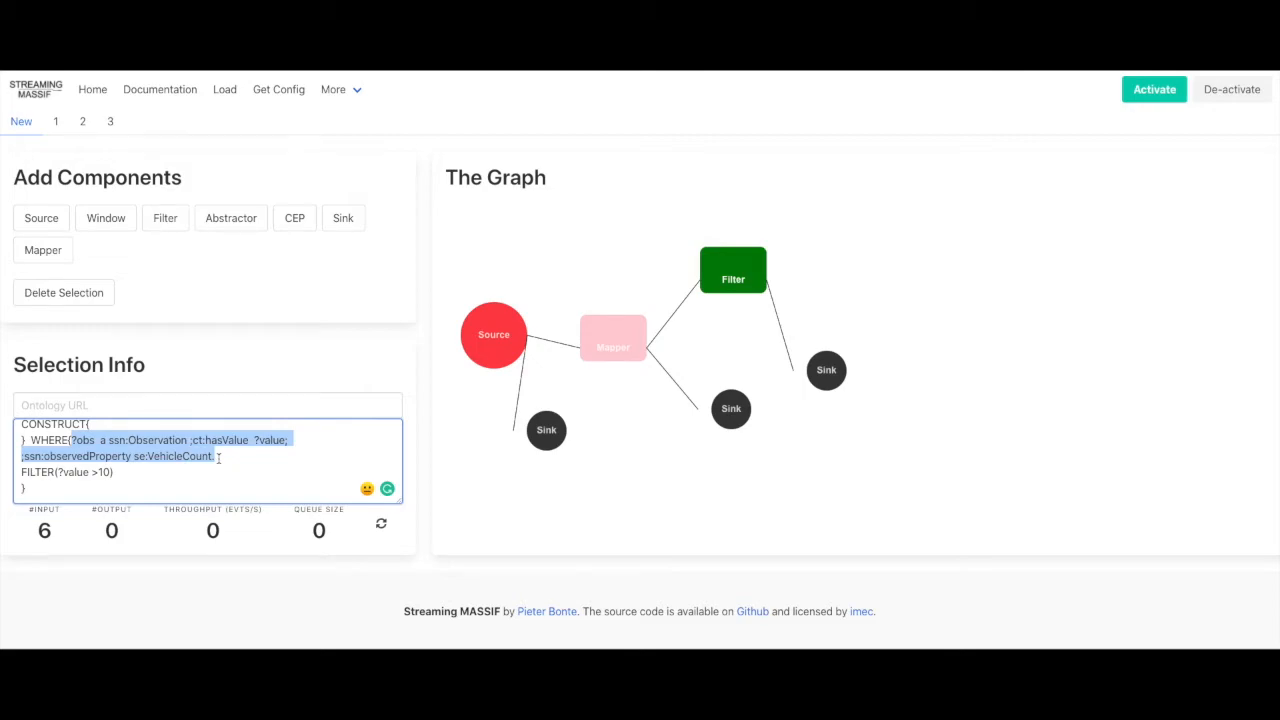
{"action": "left_click", "coordinate": [136, 425]}
{"action": "key", "text": "Return"}
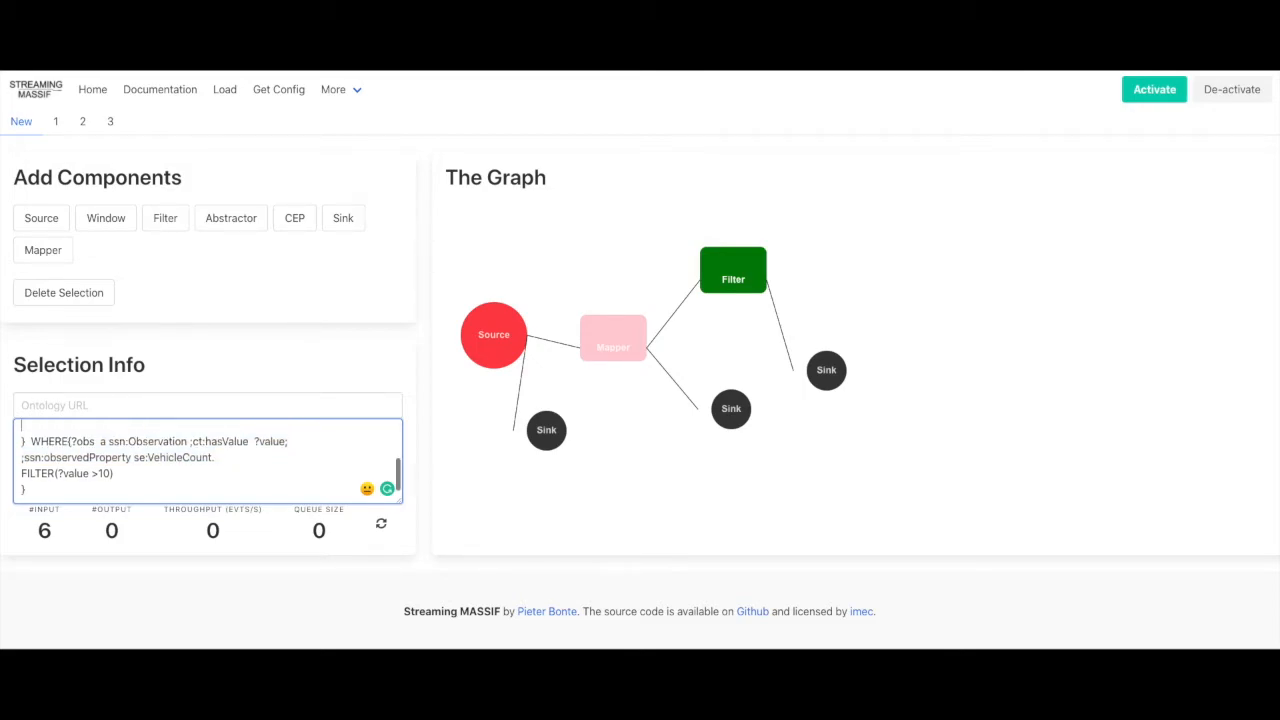
{"action": "key", "text": "ctrl+v"}
{"action": "scroll", "coordinate": [208, 461], "scroll_direction": "up", "scroll_amount": 1}
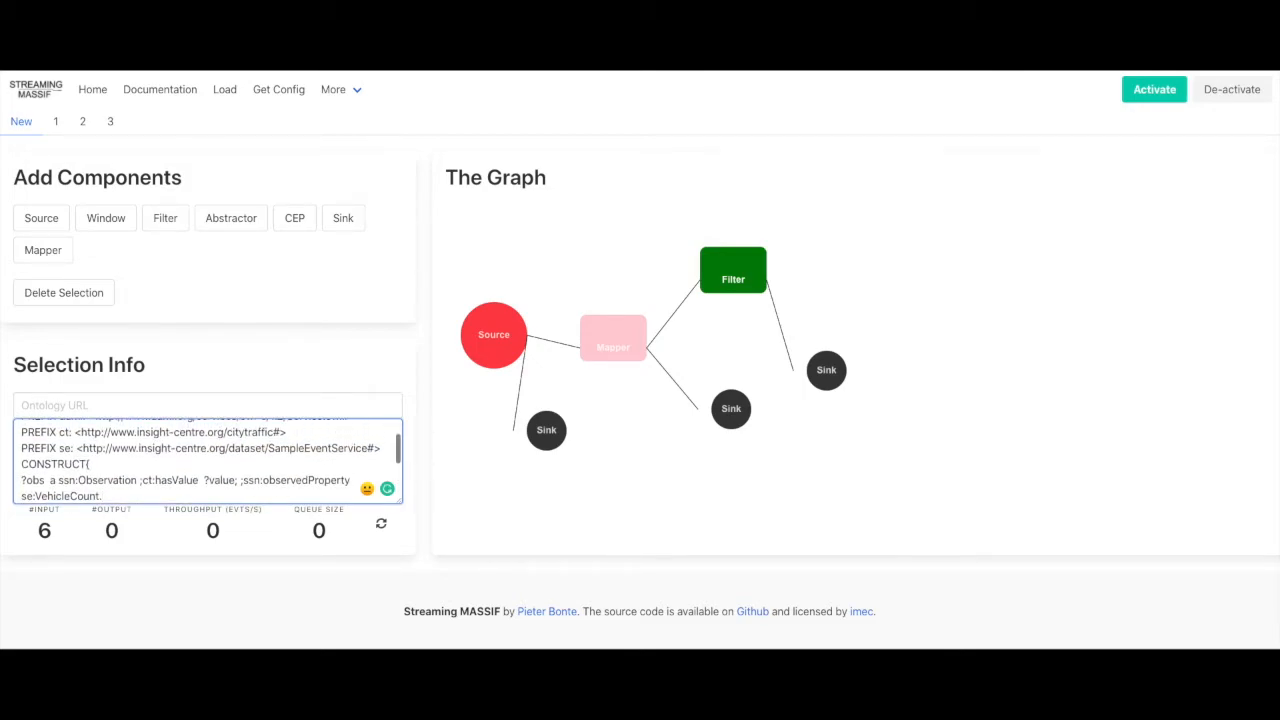
{"action": "scroll", "coordinate": [136, 428], "scroll_direction": "up", "scroll_amount": 1}
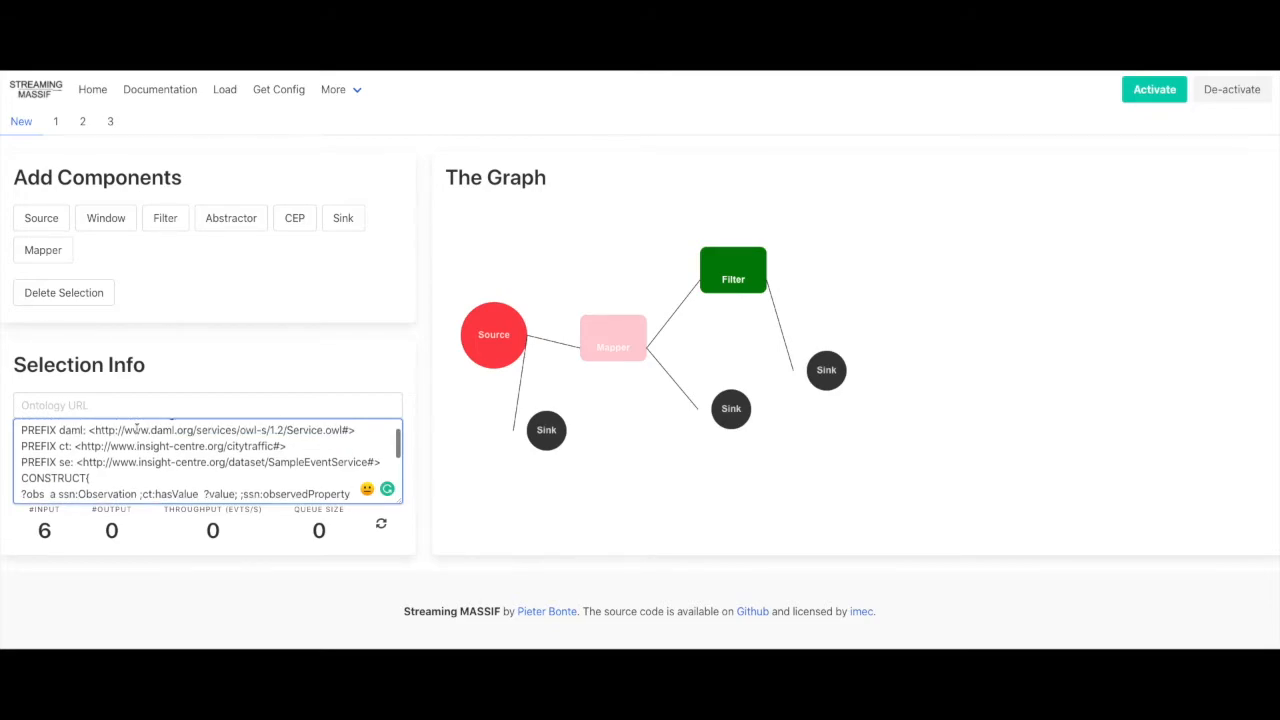
Add an Abstractor to the upper right of the Filter and connect the Filter's output to it
{"action": "left_click", "coordinate": [229, 217]}
{"action": "left_click_drag", "start_coordinate": [661, 250], "coordinate": [846, 246]}
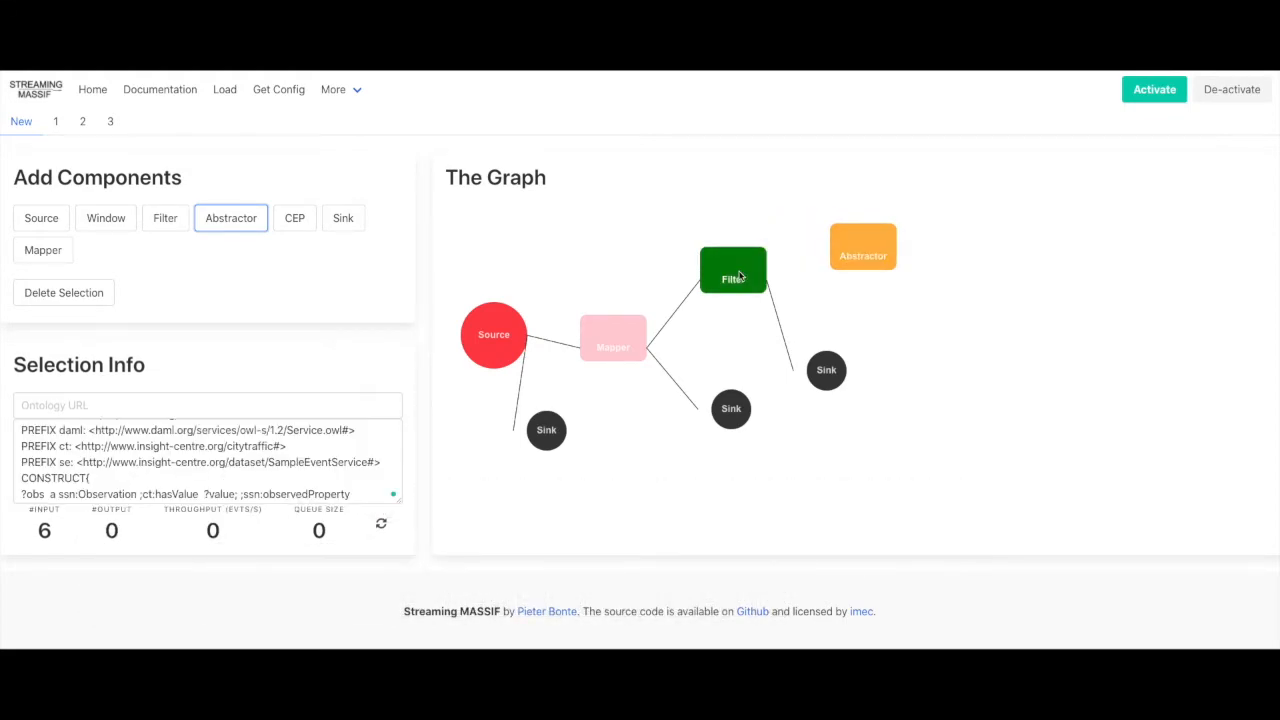
{"action": "left_click_drag", "start_coordinate": [740, 277], "coordinate": [847, 242]}
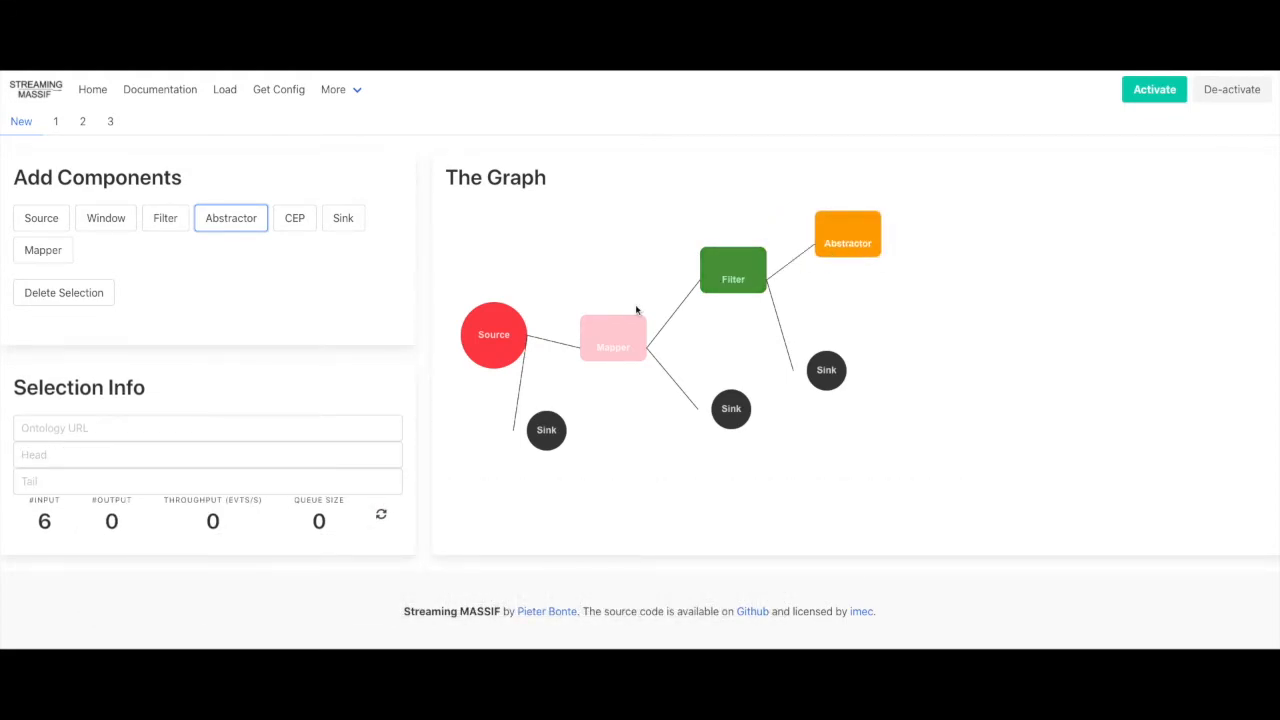
Set the Abstractor's ontology URL to examples/citybench/ssnExtended.ttl and inspect the VeryHighVehicleObservation class in the ontology editor
{"action": "left_click", "coordinate": [225, 428]}
{"action": "left_click", "coordinate": [118, 456]}
{"action": "left_click", "coordinate": [117, 476]}
{"action": "left_click", "coordinate": [130, 438]}
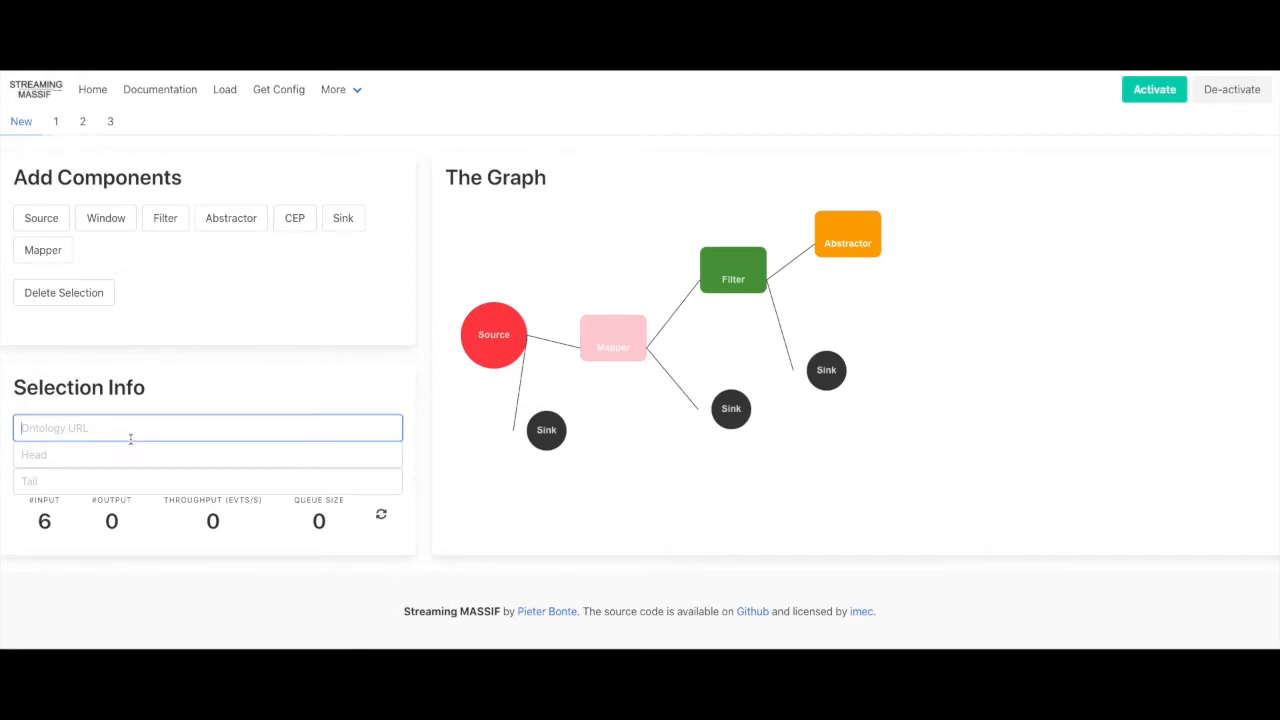
{"action": "type", "text": "examples/citybench/ssnExtended.ttl"}
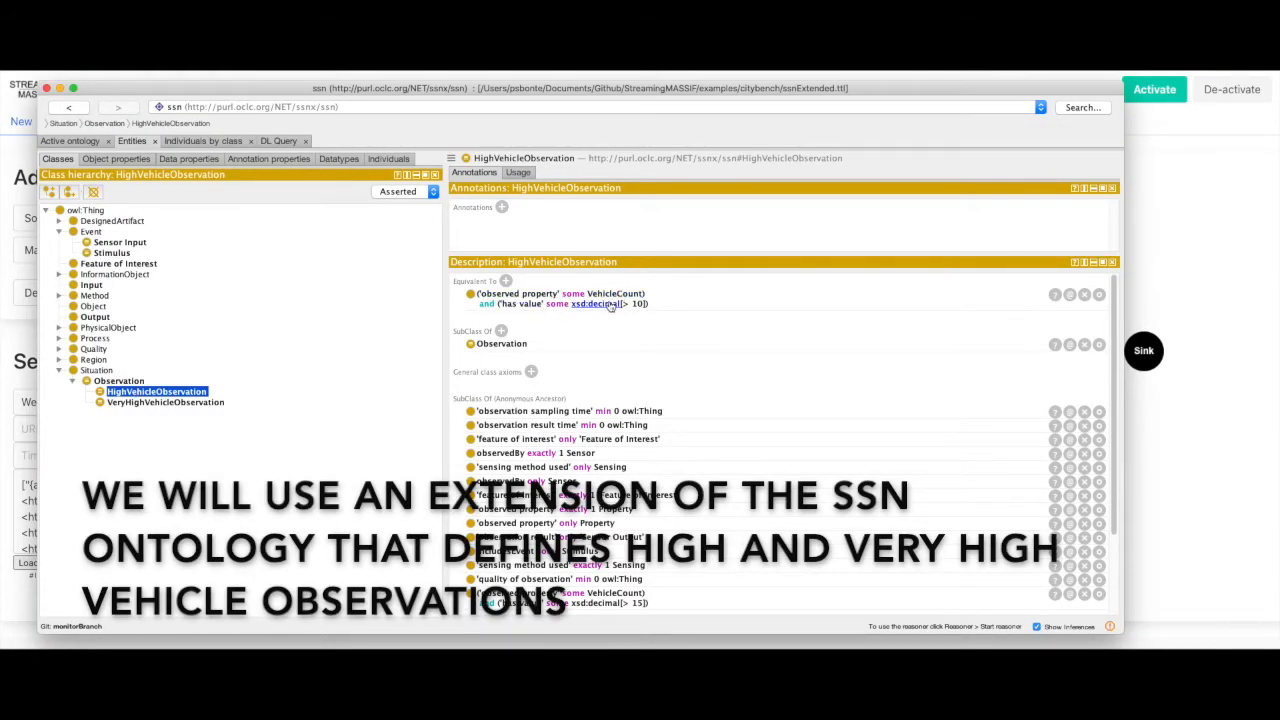
{"action": "left_click", "coordinate": [210, 402]}
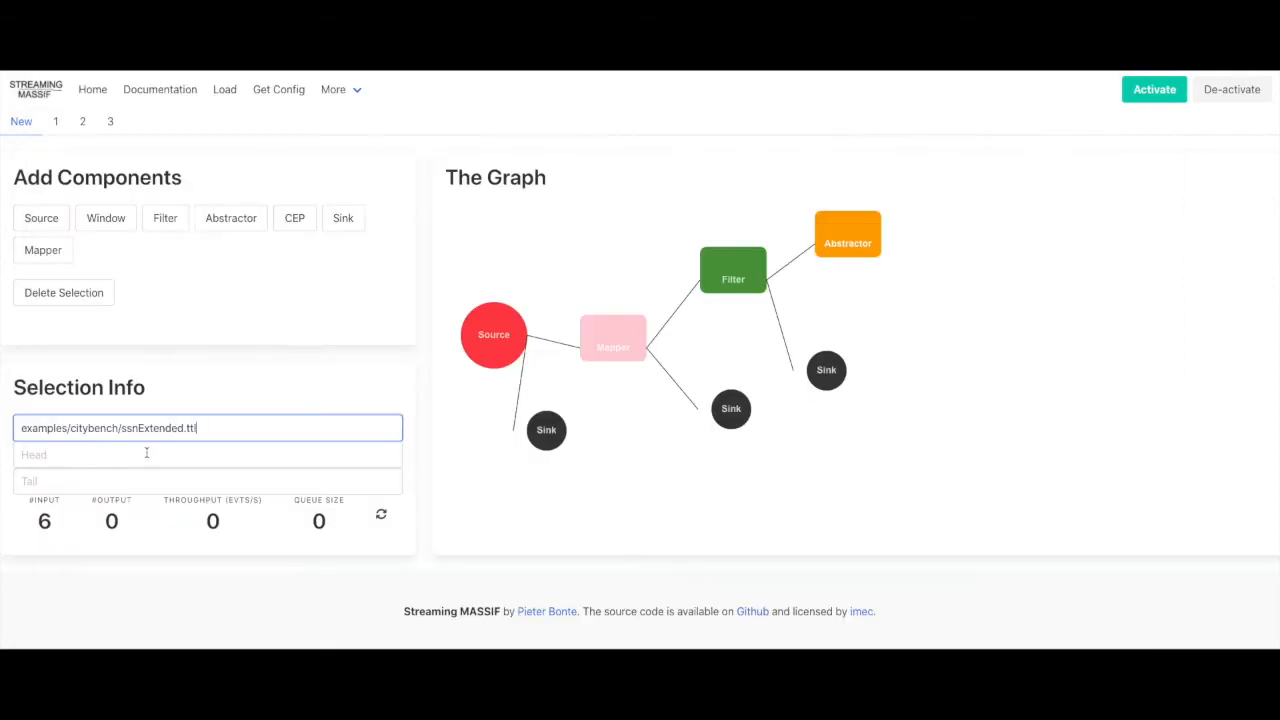
Set the Abstractor's head to HVehicle and its tail to HighVehicleObservation
{"action": "left_click", "coordinate": [132, 457]}
{"action": "type", "text": "HVehicle"}
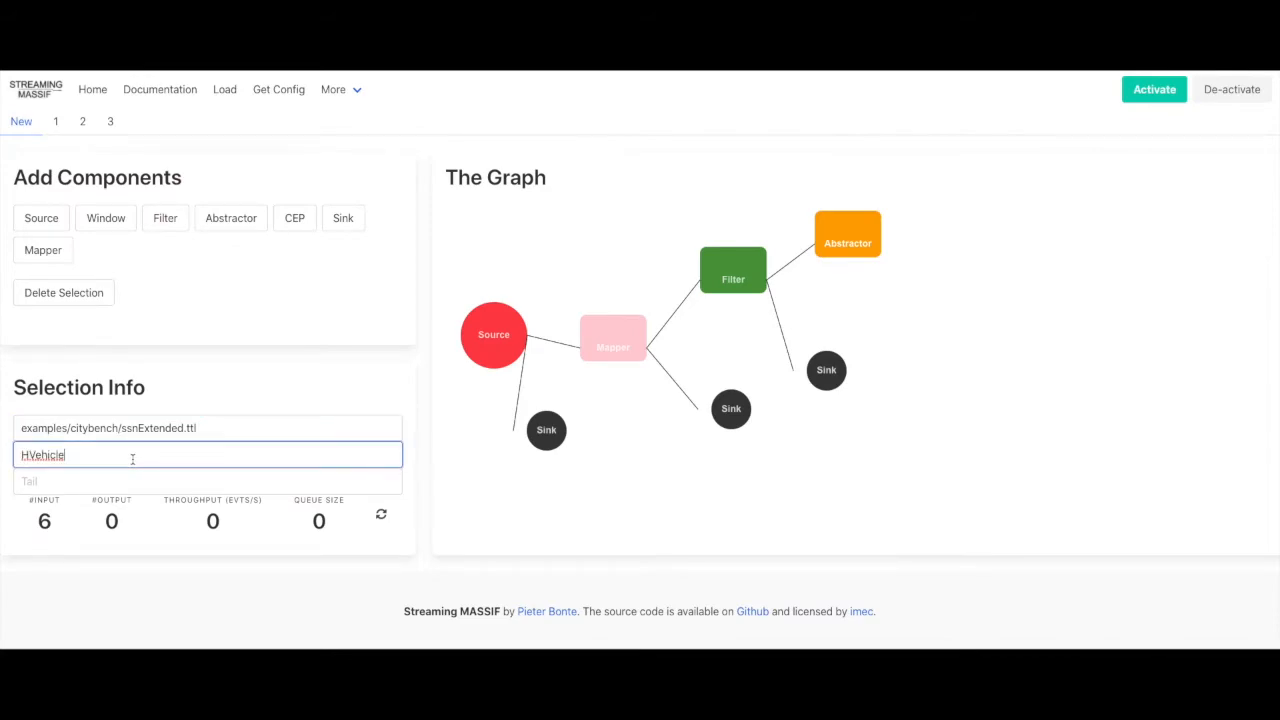
{"action": "left_click", "coordinate": [106, 481]}
{"action": "type", "text": "HighVehicleObservation"}
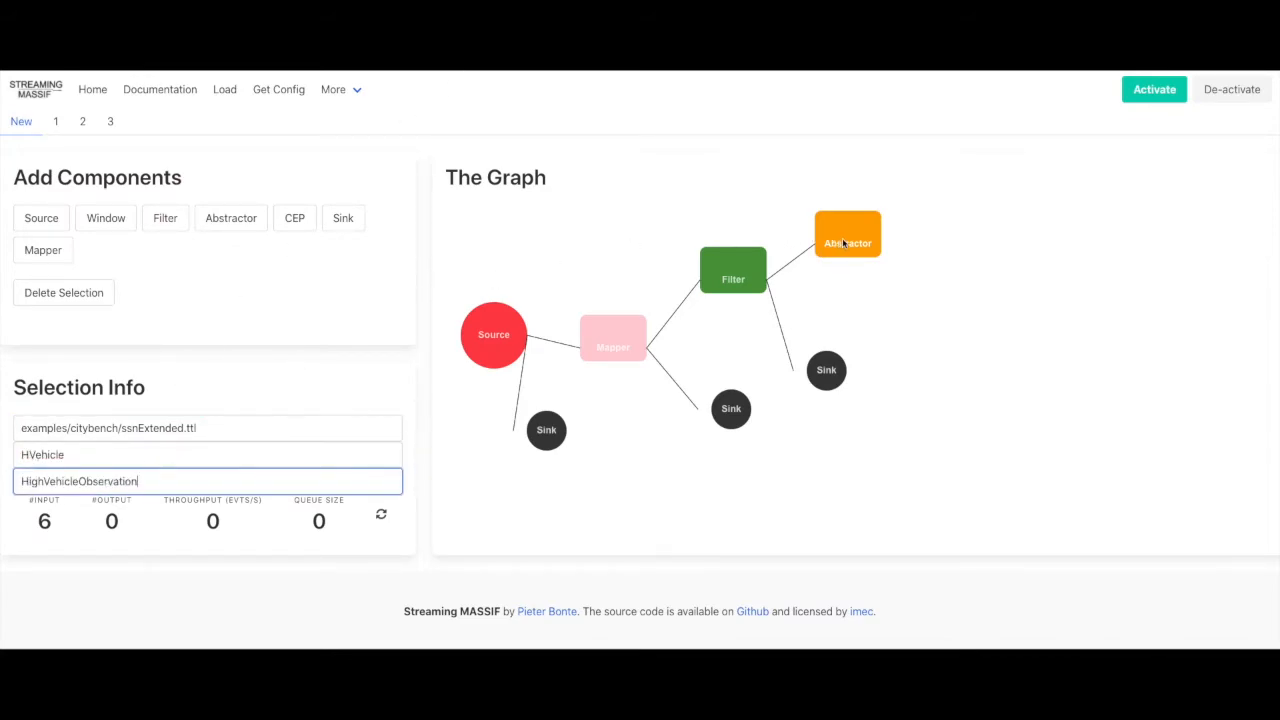
Add a second Abstractor below the existing one and connect the Filter's output to it
{"action": "left_click_drag", "start_coordinate": [843, 243], "coordinate": [858, 242]}
{"action": "left_click", "coordinate": [240, 232]}
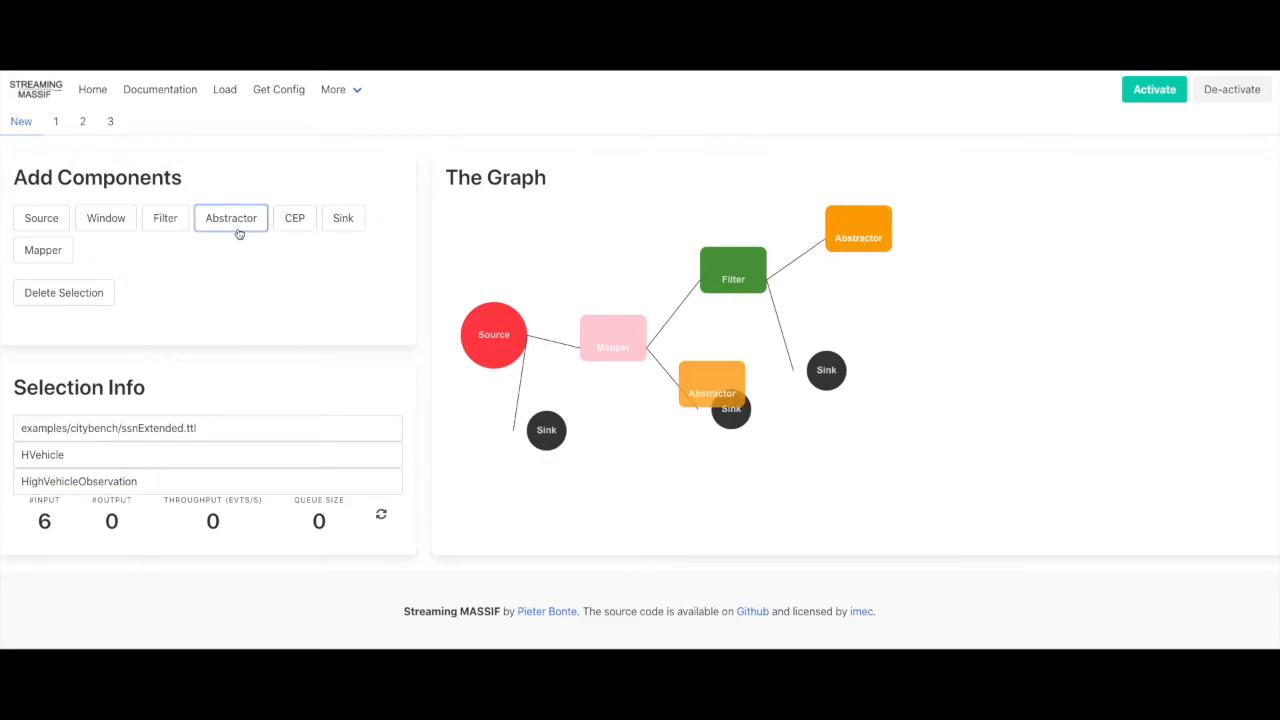
{"action": "left_click_drag", "start_coordinate": [720, 386], "coordinate": [858, 327]}
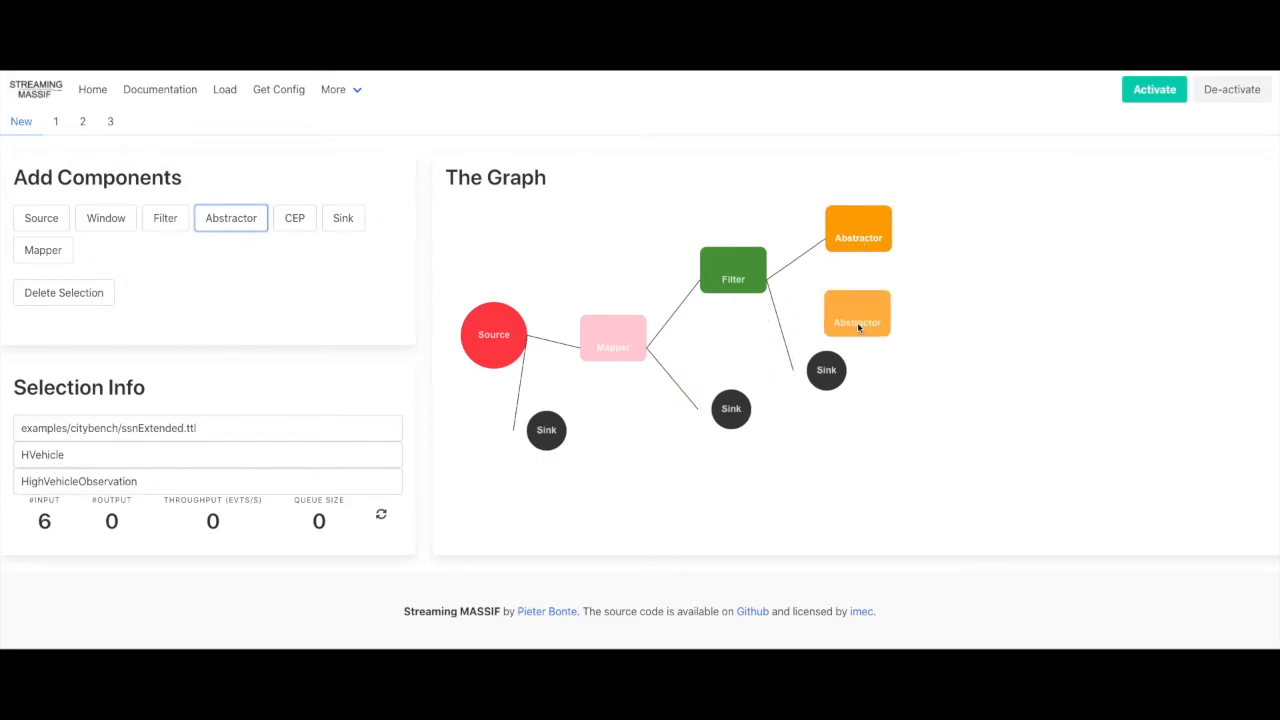
{"action": "left_click_drag", "start_coordinate": [734, 282], "coordinate": [741, 273]}
{"action": "left_click", "coordinate": [740, 272]}
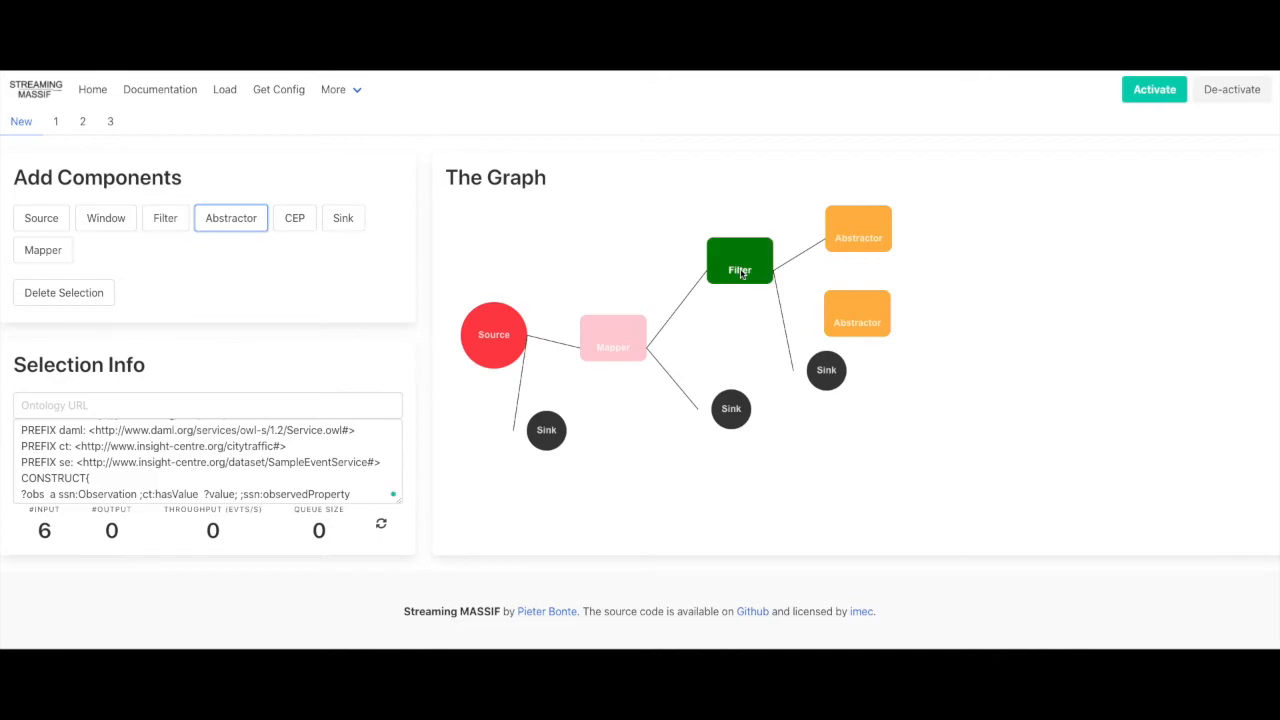
{"action": "left_click_drag", "start_coordinate": [841, 320], "coordinate": [871, 317]}
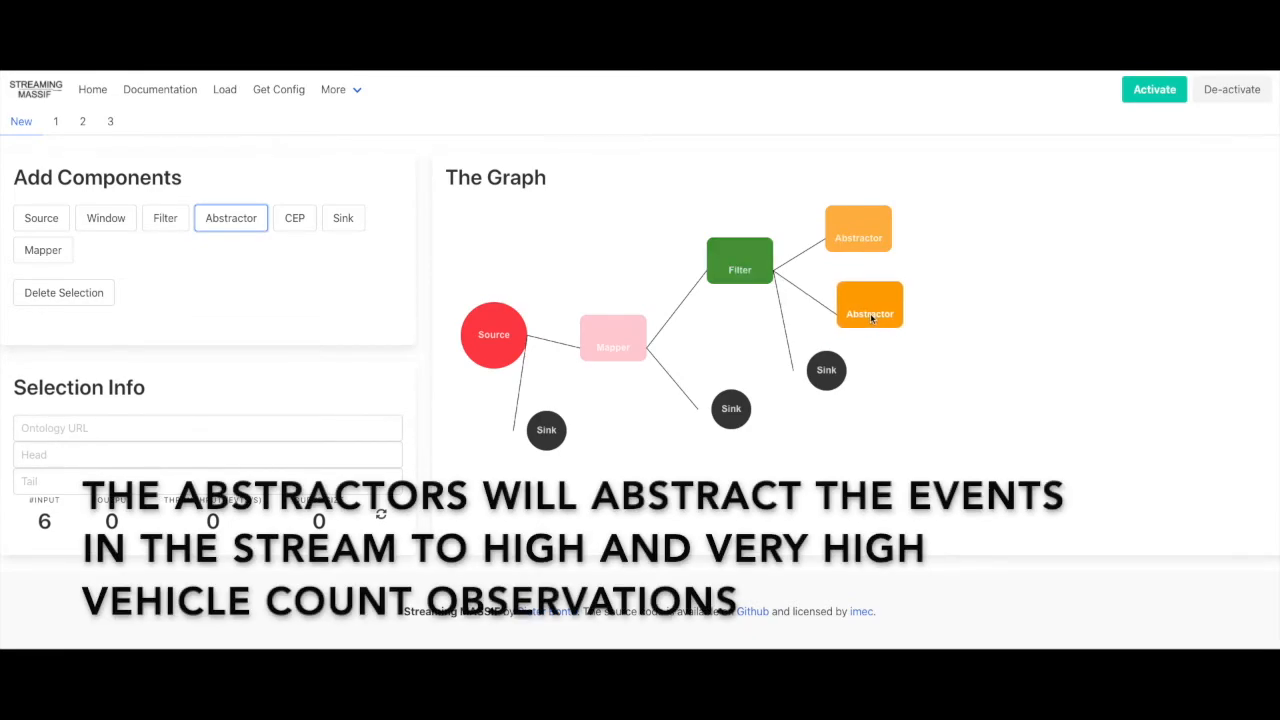
Set the lower Abstractor's ontology URL to examples/citybench/ssnExtended.ttl, its head to VHVehicle and its tail to VeryHighVehicleObservation
{"action": "mouse_move", "coordinate": [859, 226]}
{"action": "left_mouse_down"}
{"action": "mouse_move", "coordinate": [884, 218]}
{"action": "mouse_move", "coordinate": [872, 229]}
{"action": "left_mouse_up"}
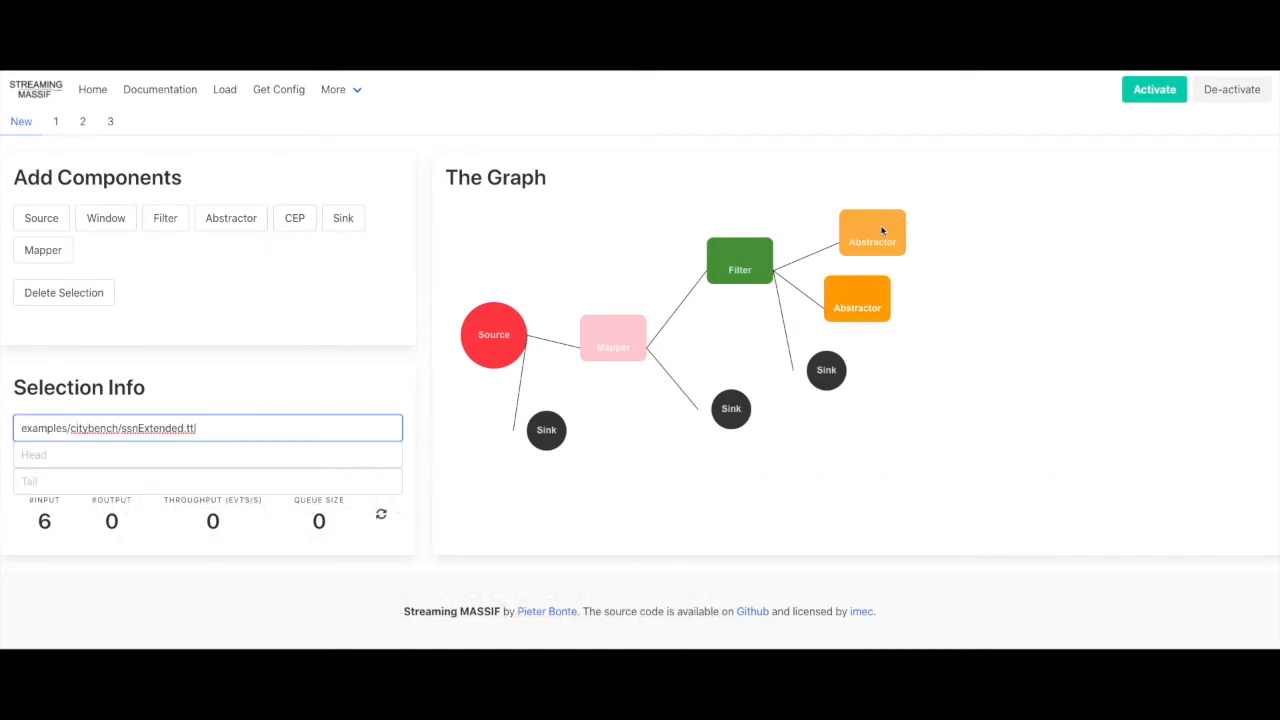
{"action": "type", "text": "VHVehicle"}
{"action": "left_click", "coordinate": [124, 482]}
{"action": "type", "text": "VeryHighVehicleObservation"}
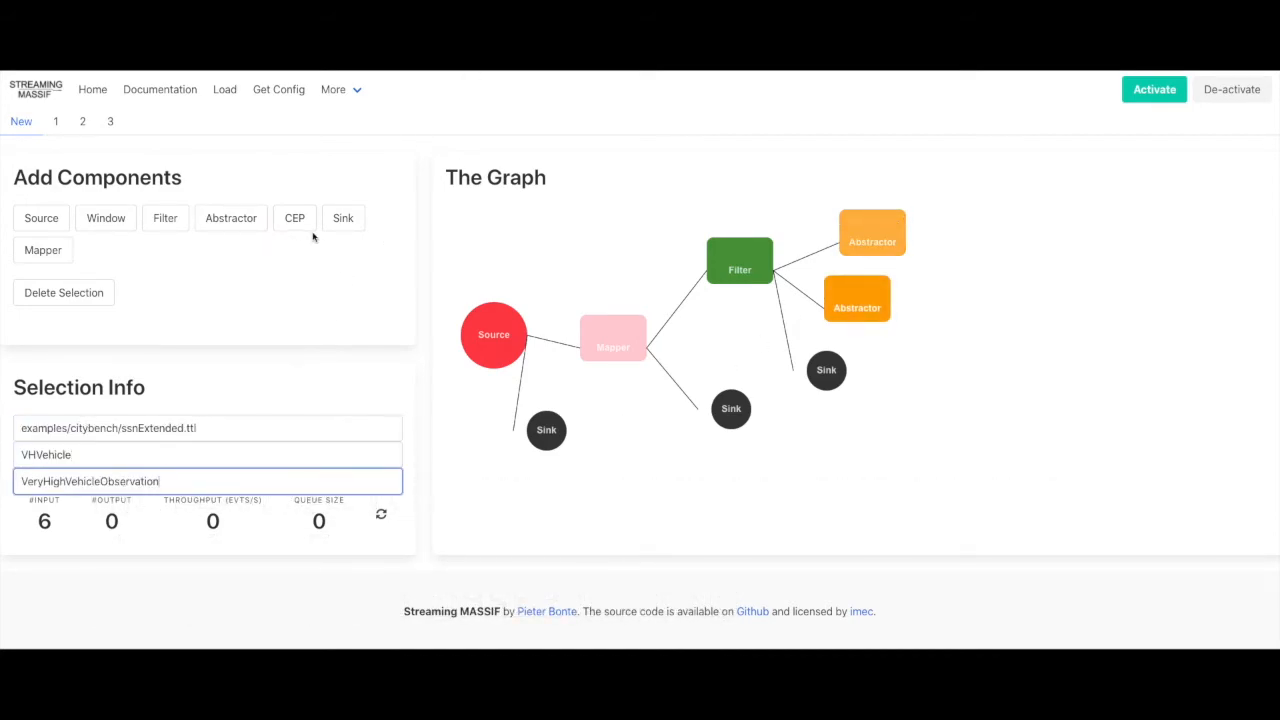
Add a Sink to the right of the upper Abstractor, connect the Abstractor's output to it, and restart the pipeline
{"action": "left_click", "coordinate": [343, 220]}
{"action": "left_click_drag", "start_coordinate": [751, 234], "coordinate": [998, 241]}
{"action": "left_click", "coordinate": [900, 240]}
{"action": "left_click", "coordinate": [1238, 100]}
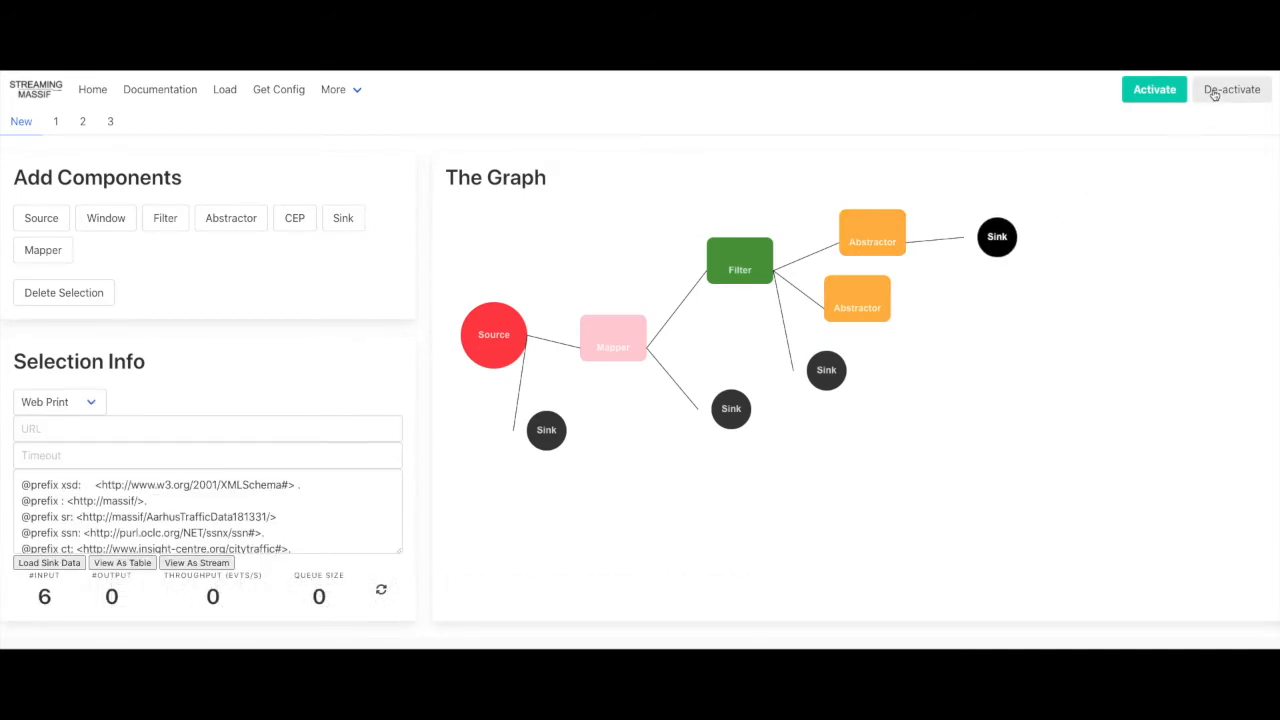
Load the upper Abstractor's Sink data and examine the observation's inferred class and its hasValue count
{"action": "left_click", "coordinate": [383, 592]}
{"action": "scroll", "coordinate": [130, 517], "scroll_direction": "down", "scroll_amount": 10}
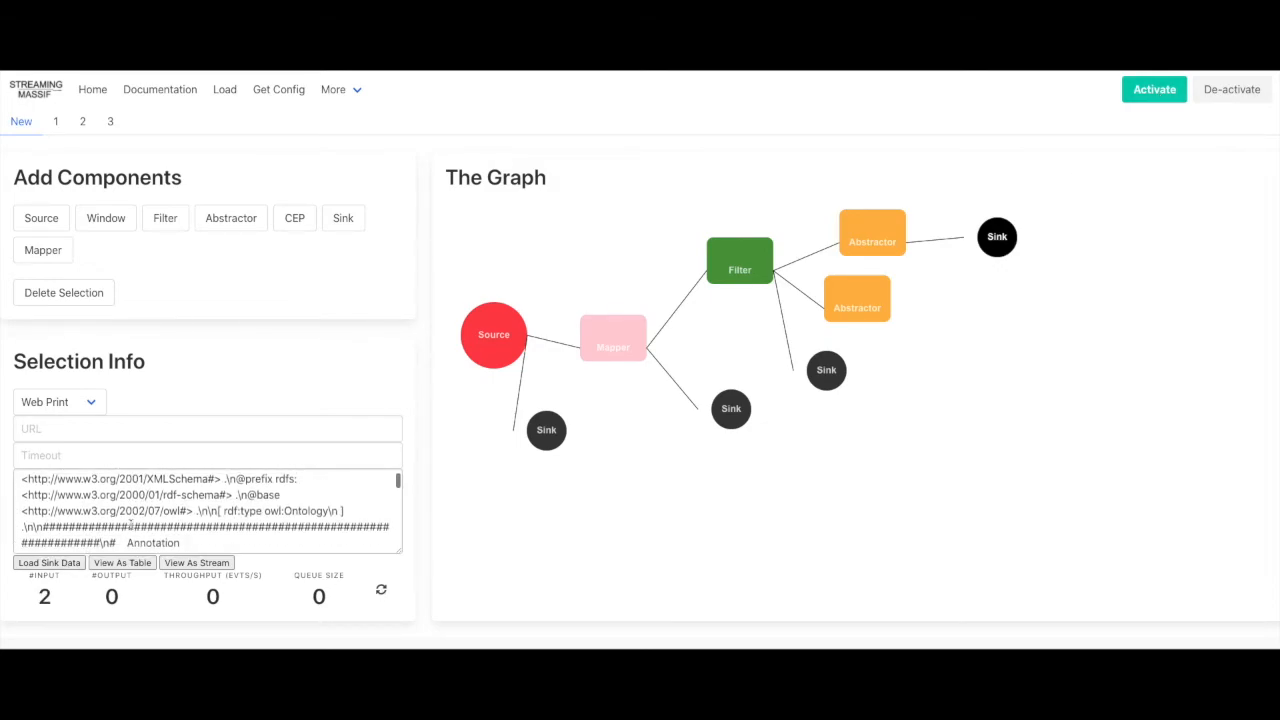
{"action": "scroll", "coordinate": [130, 525], "scroll_direction": "down", "scroll_amount": 10}
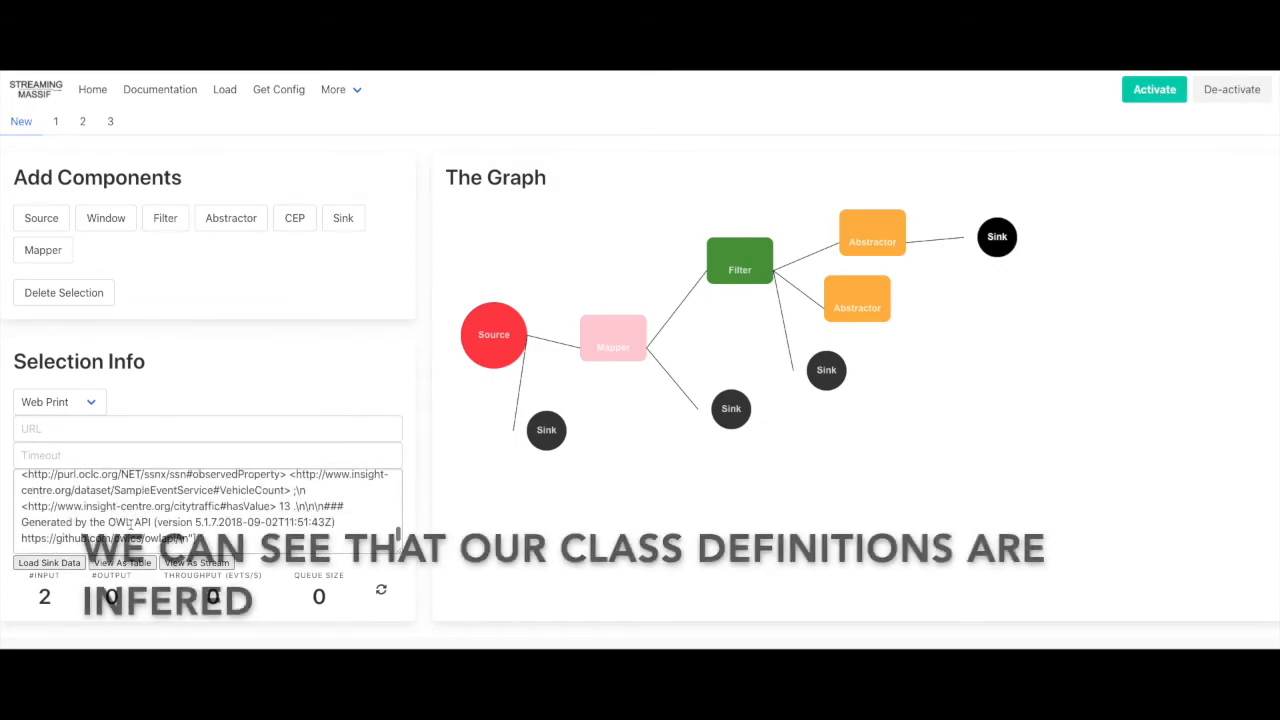
{"action": "scroll", "coordinate": [130, 522], "scroll_direction": "up", "scroll_amount": 2}
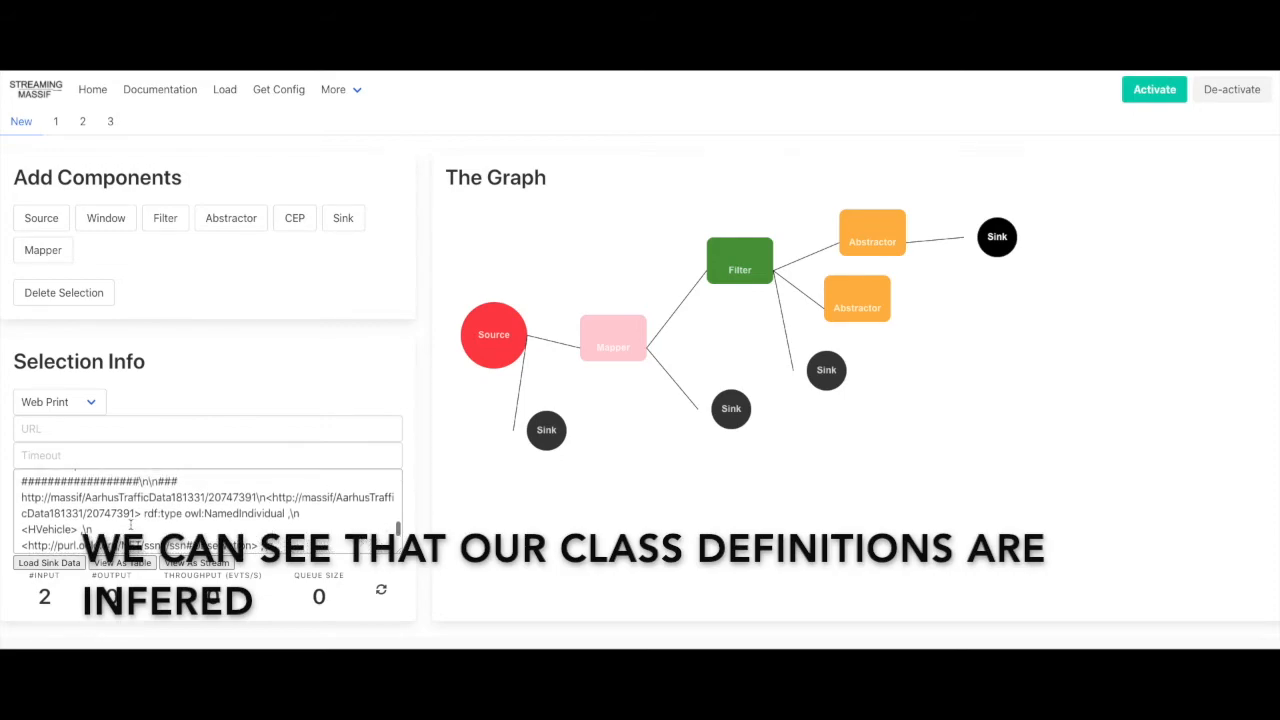
{"action": "double_click", "coordinate": [46, 531]}
{"action": "scroll", "coordinate": [118, 521], "scroll_direction": "down", "scroll_amount": 5}
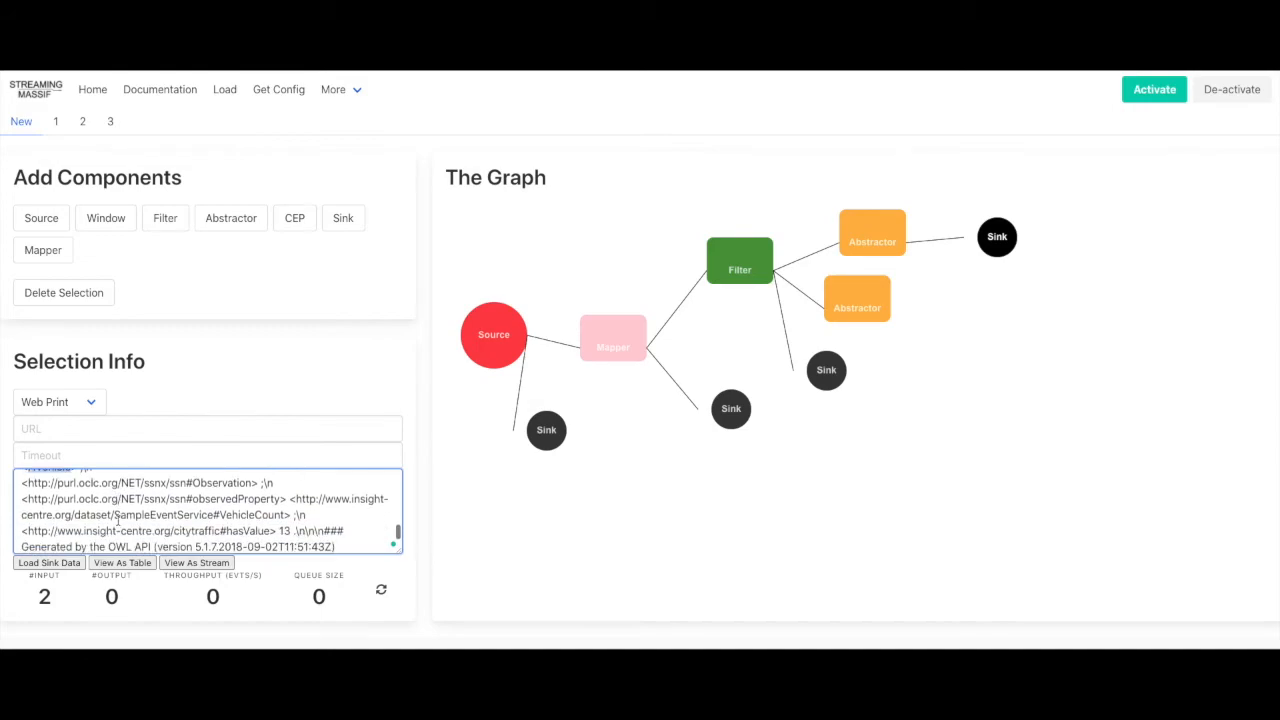
{"action": "double_click", "coordinate": [284, 510]}
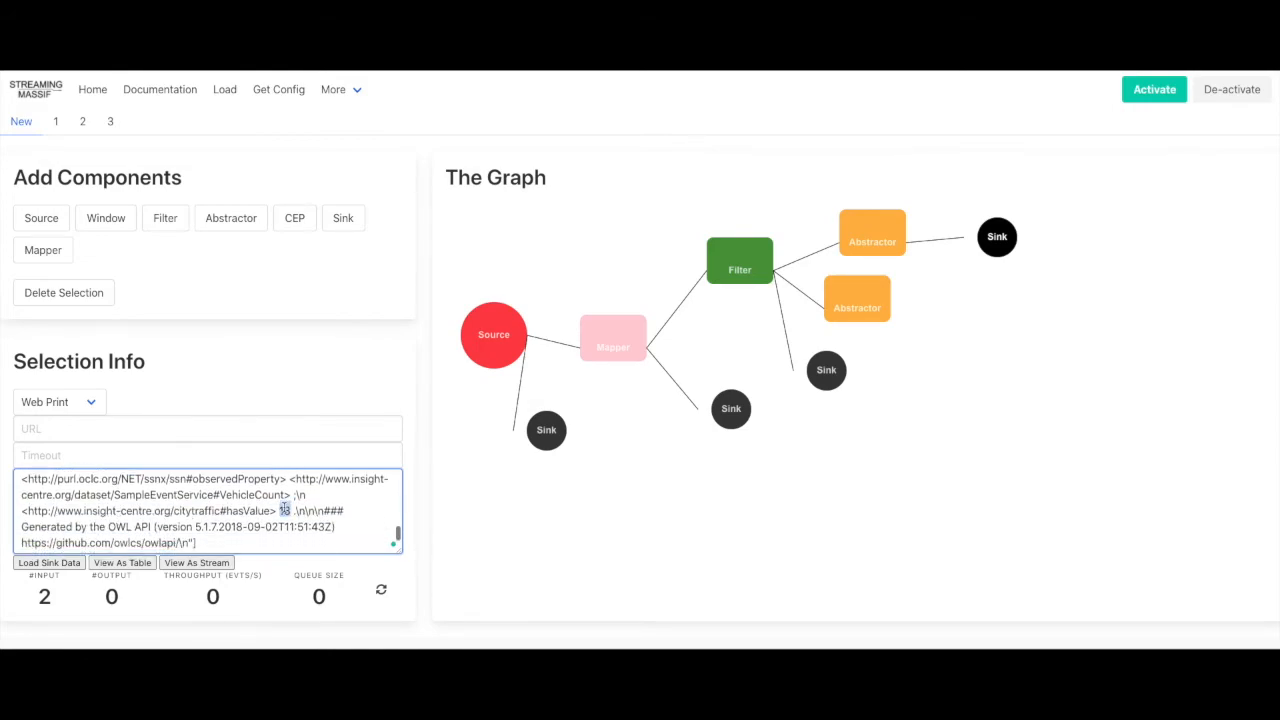
Add a CEP component to the right of the Abstractors and connect both Abstractors' outputs to it
{"action": "left_click", "coordinate": [304, 228]}
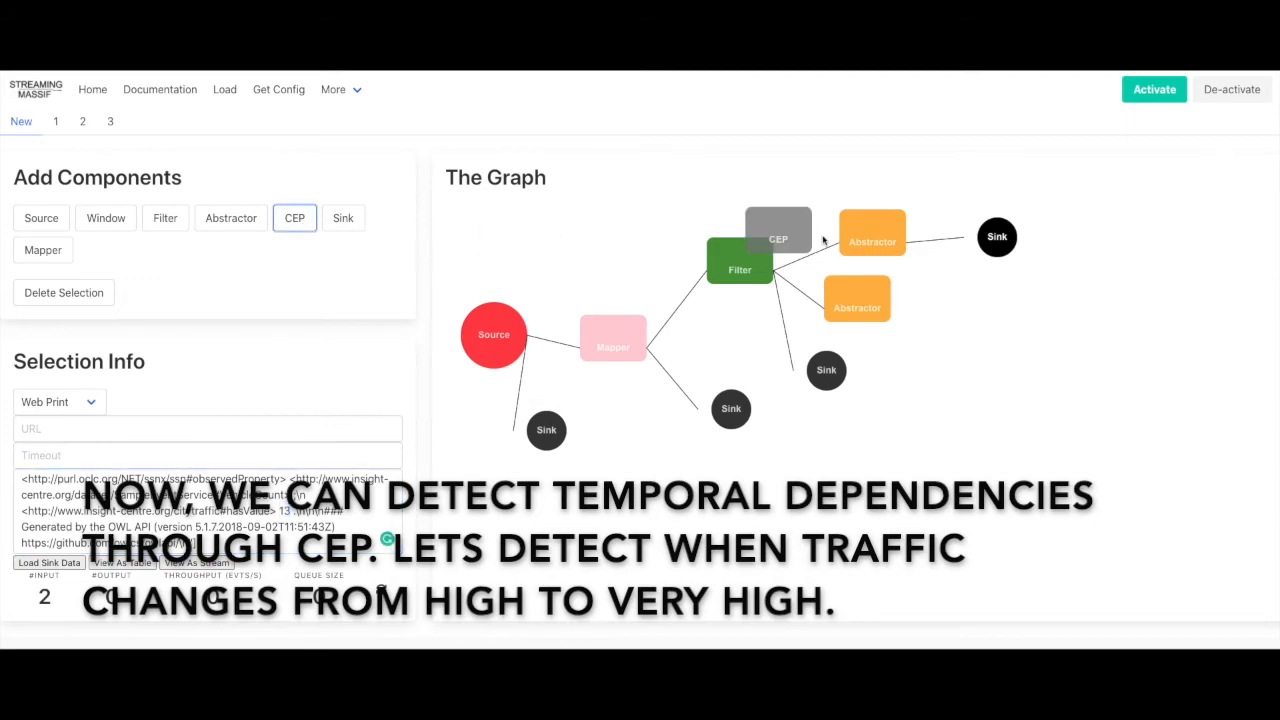
{"action": "left_click_drag", "start_coordinate": [788, 242], "coordinate": [1049, 321]}
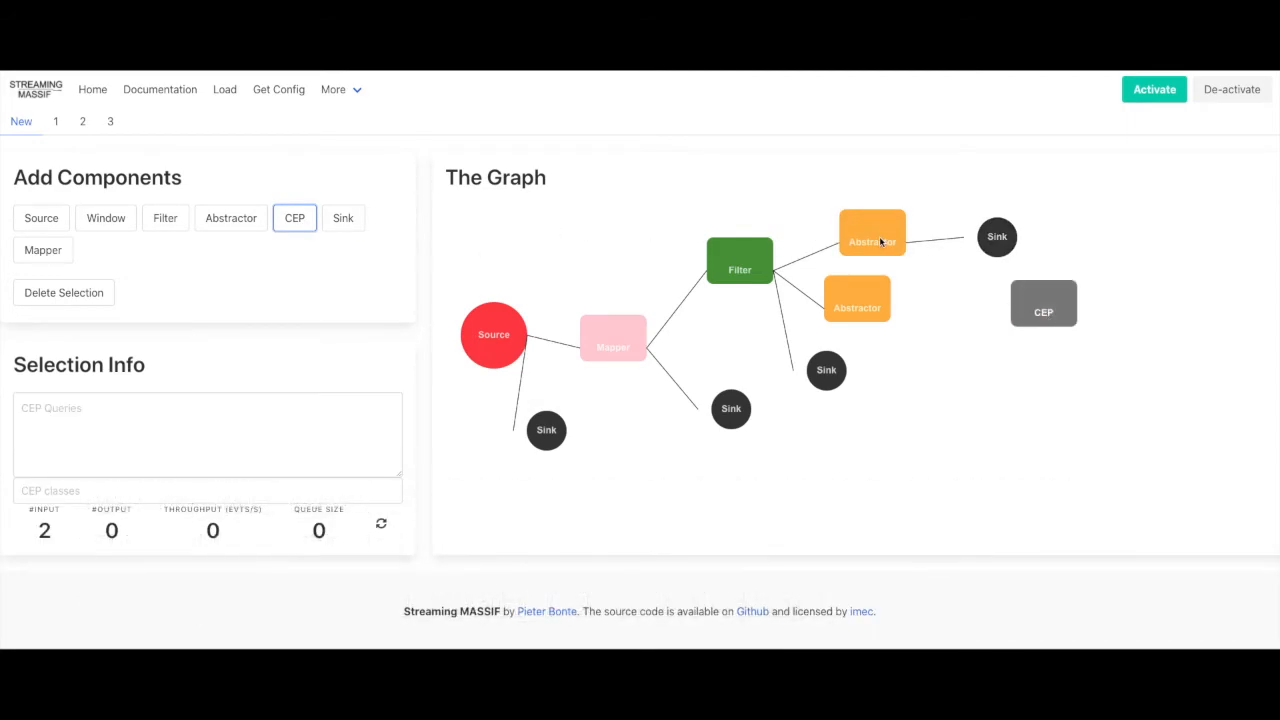
{"action": "left_click", "coordinate": [879, 236]}
{"action": "left_click", "coordinate": [1018, 307]}
{"action": "left_click", "coordinate": [881, 309]}
{"action": "left_click", "coordinate": [1033, 301]}
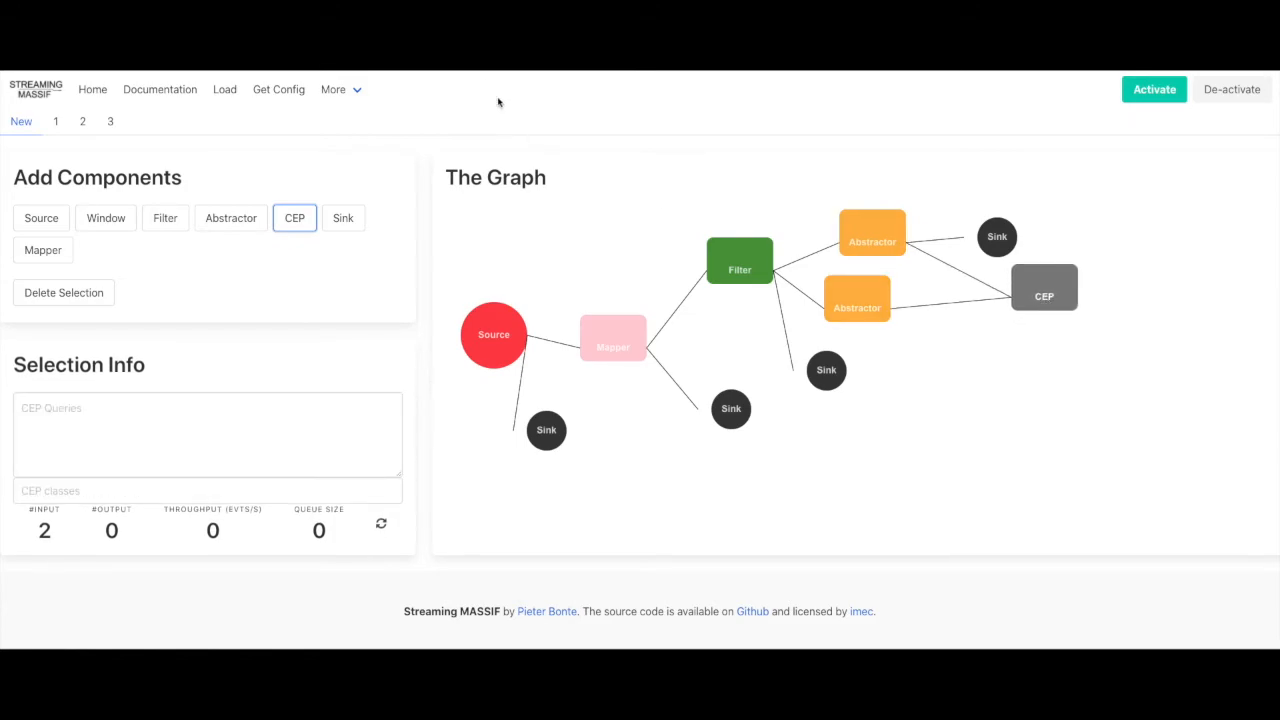
Set the CEP query to a=HVehicle -> b=VHVehicle and the CEP classes to HVehicle,VHVehicle
{"action": "left_click", "coordinate": [191, 434]}
{"action": "type", "text": "a=HVehicle -> b=VHVehicle"}
{"action": "double_click", "coordinate": [57, 410]}
{"action": "key", "text": "ctrl+c"}
{"action": "left_click", "coordinate": [48, 490]}
{"action": "key", "text": "ctrl+v"}
{"action": "type", "text": ","}
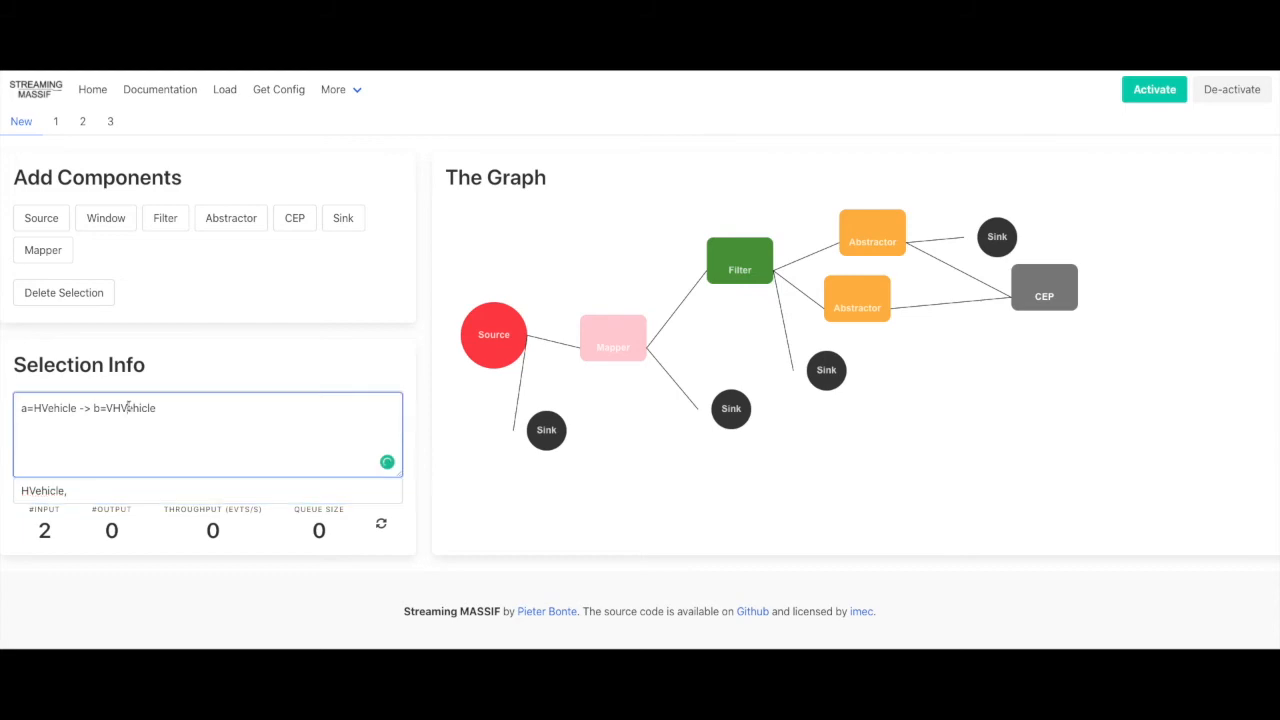
{"action": "double_click", "coordinate": [129, 408]}
{"action": "key", "text": "ctrl+c"}
{"action": "left_click", "coordinate": [103, 491]}
{"action": "key", "text": "ctrl+v"}
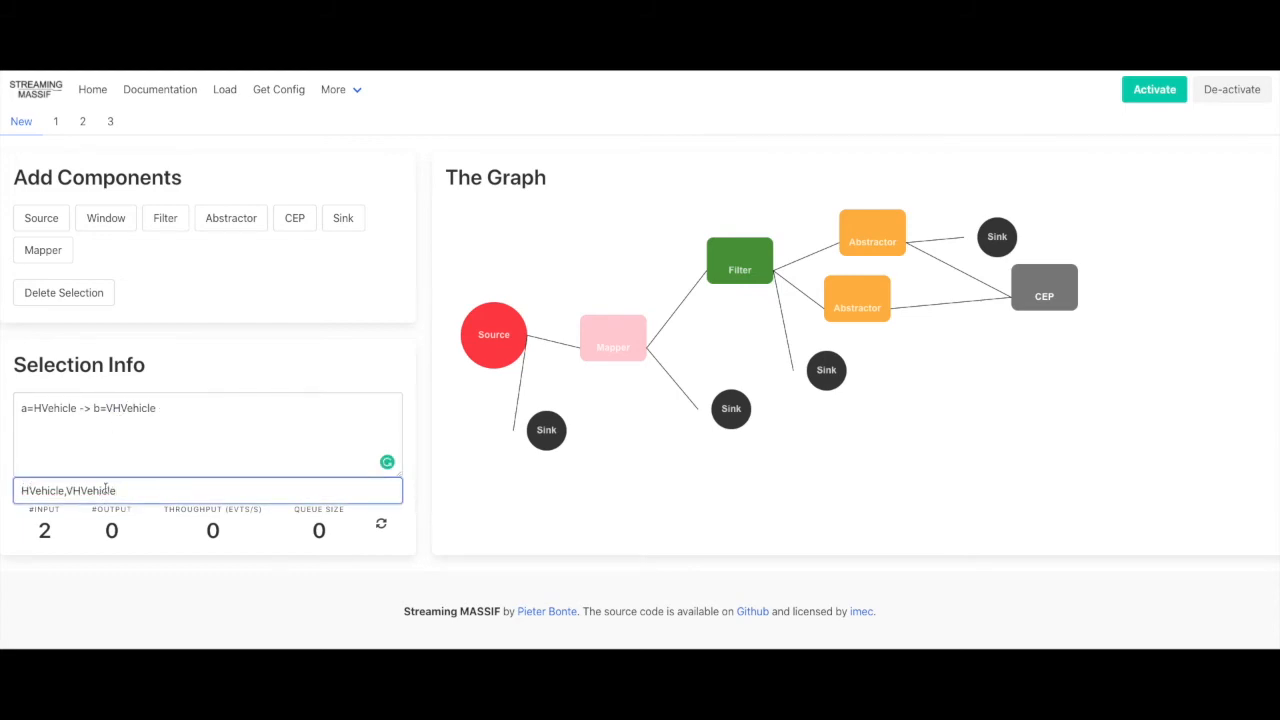
Add a Sink to the lower right of the CEP component, connect the CEP output to it, and restart the pipeline
{"action": "left_click", "coordinate": [343, 218]}
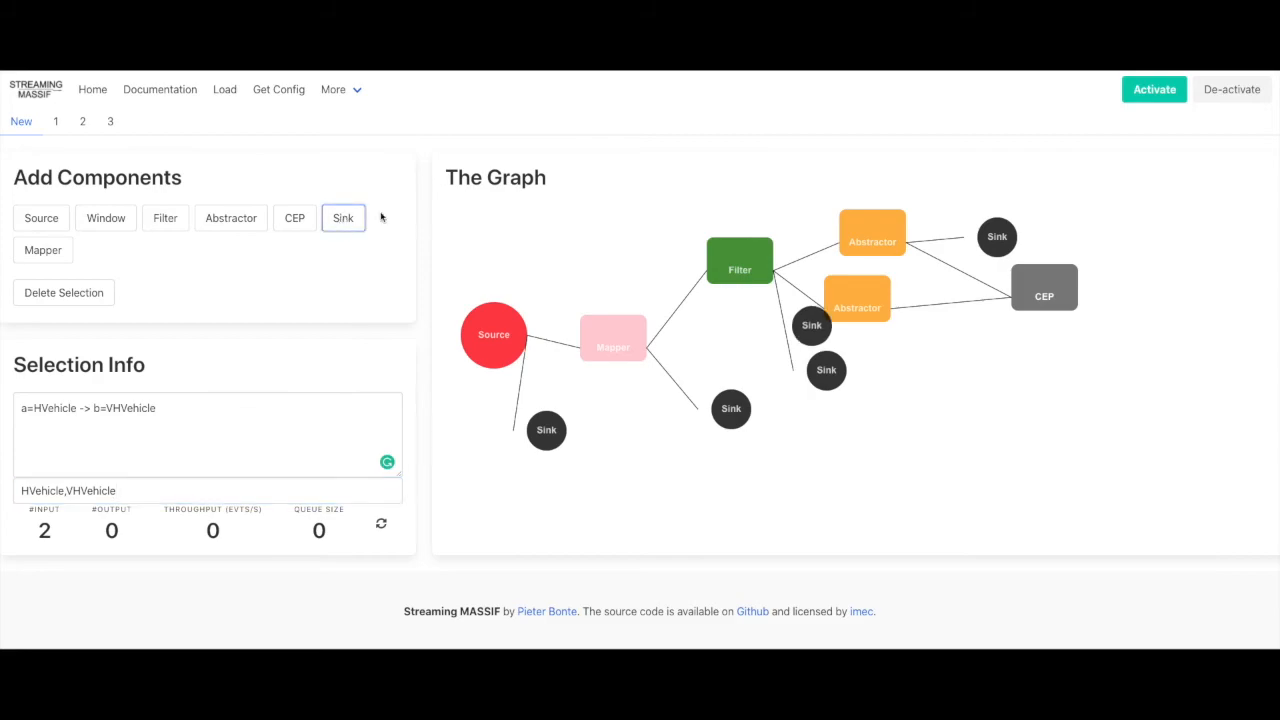
{"action": "left_click_drag", "start_coordinate": [836, 340], "coordinate": [1123, 369]}
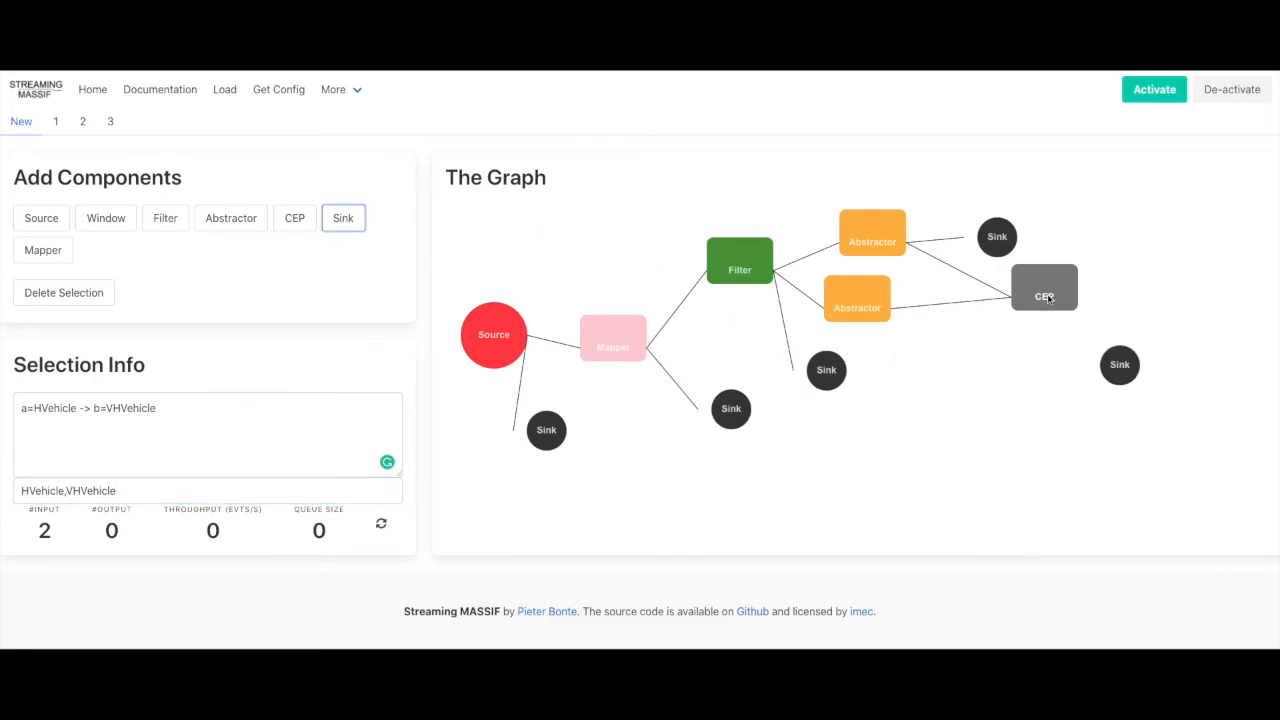
{"action": "left_click", "coordinate": [1117, 366]}
{"action": "left_click_drag", "start_coordinate": [1116, 366], "coordinate": [1140, 352]}
{"action": "left_click", "coordinate": [1226, 99]}
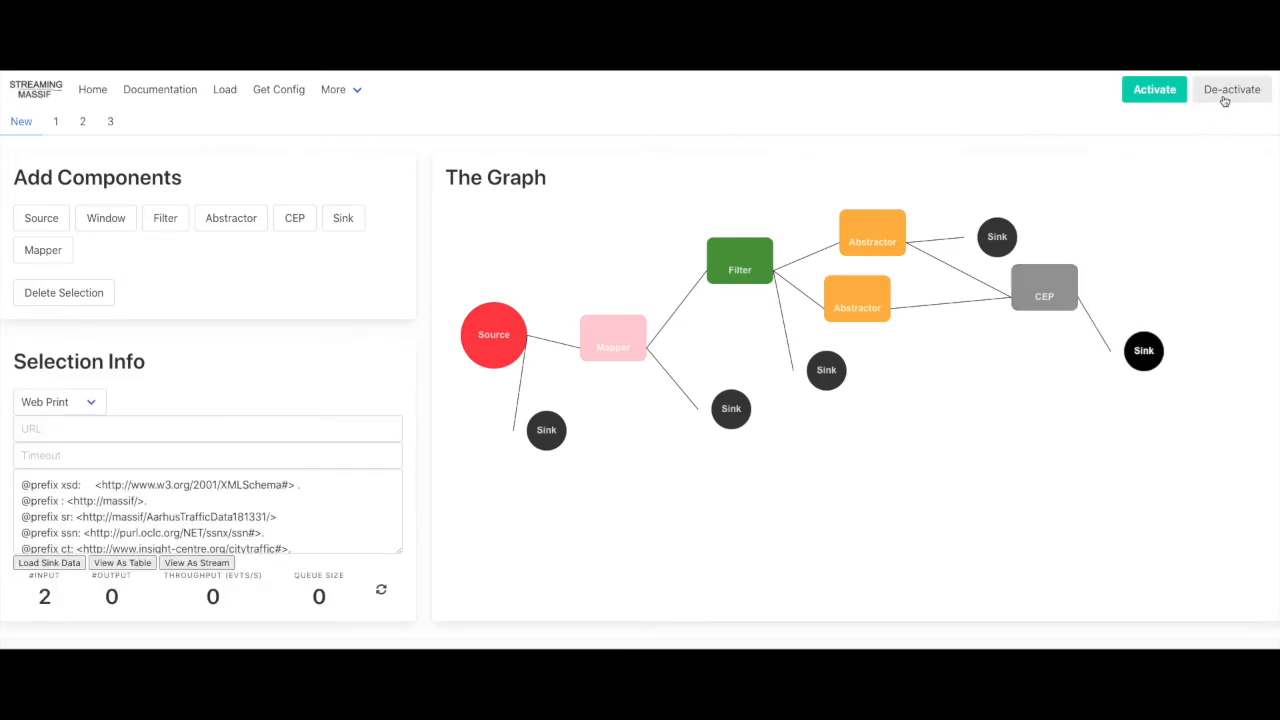
{"action": "left_click", "coordinate": [1157, 91]}
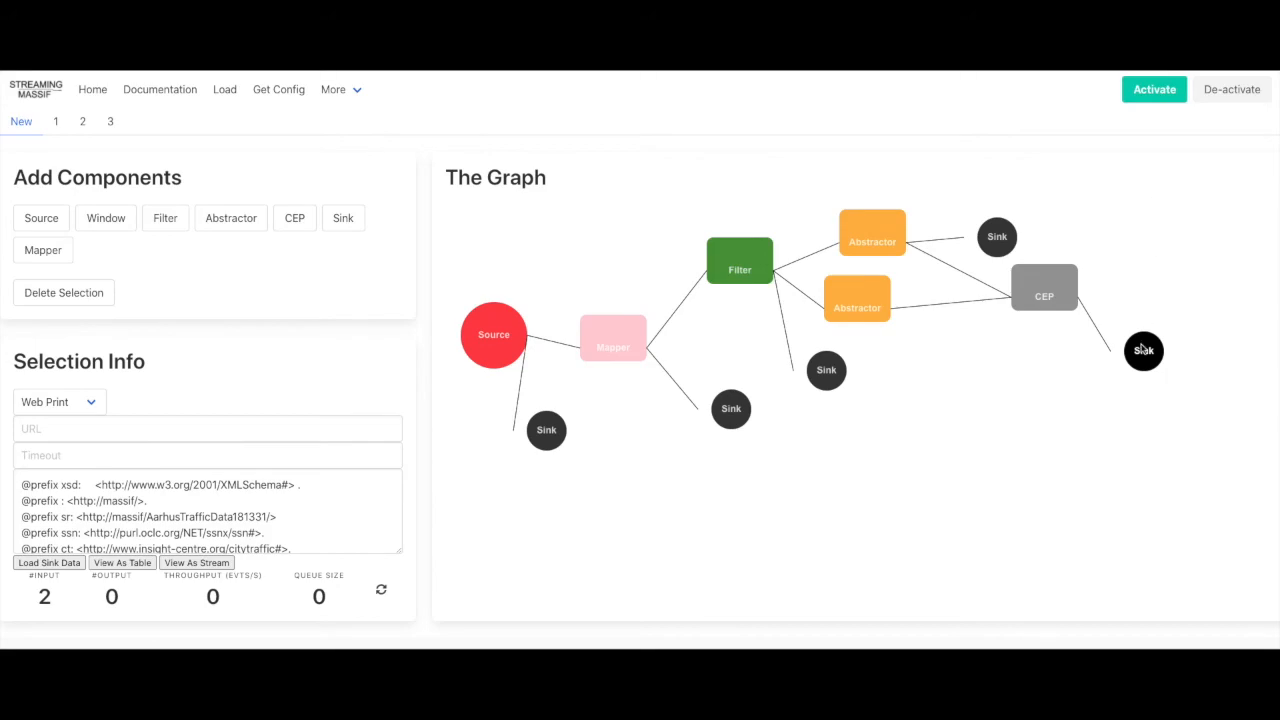
Load the CEP Sink's data and examine the HVehicle and VHVehicle events contained in the complex event
{"action": "left_click", "coordinate": [72, 564]}
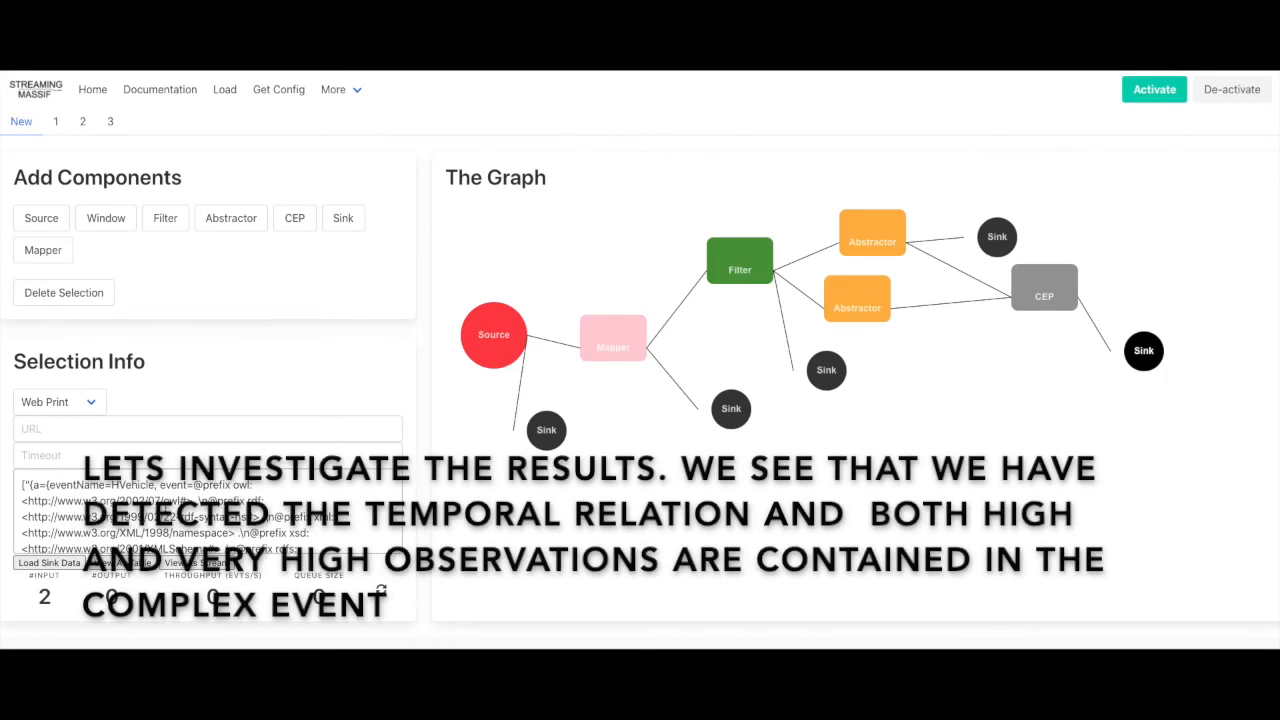
{"action": "double_click", "coordinate": [134, 485]}
{"action": "scroll", "coordinate": [150, 510], "scroll_direction": "down", "scroll_amount": 5}
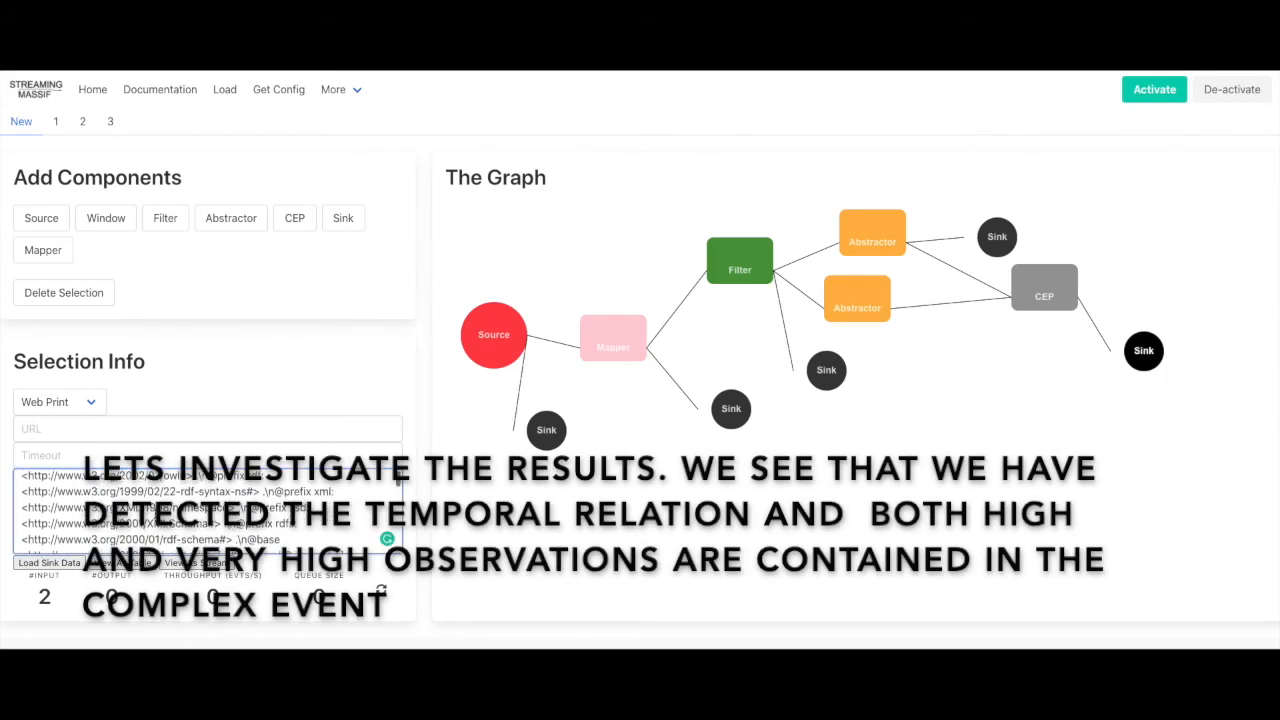
{"action": "scroll", "coordinate": [155, 512], "scroll_direction": "down", "scroll_amount": 8}
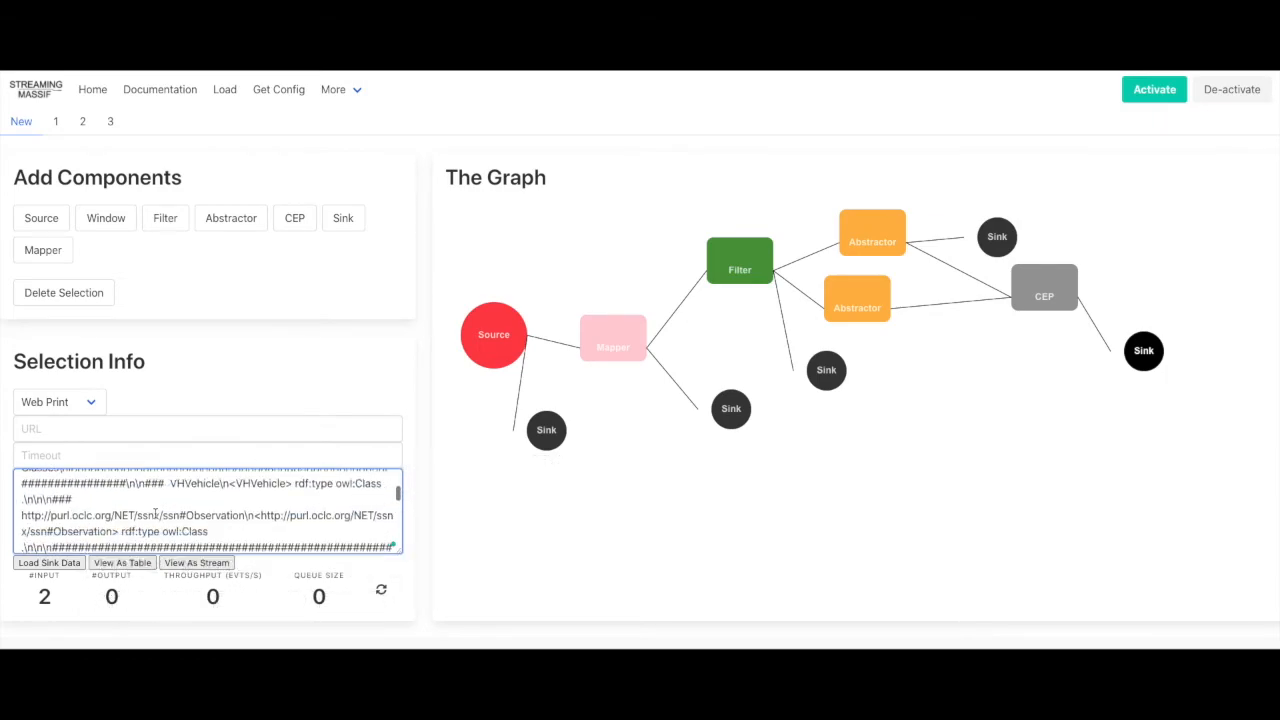
{"action": "scroll", "coordinate": [155, 512], "scroll_direction": "down", "scroll_amount": 8}
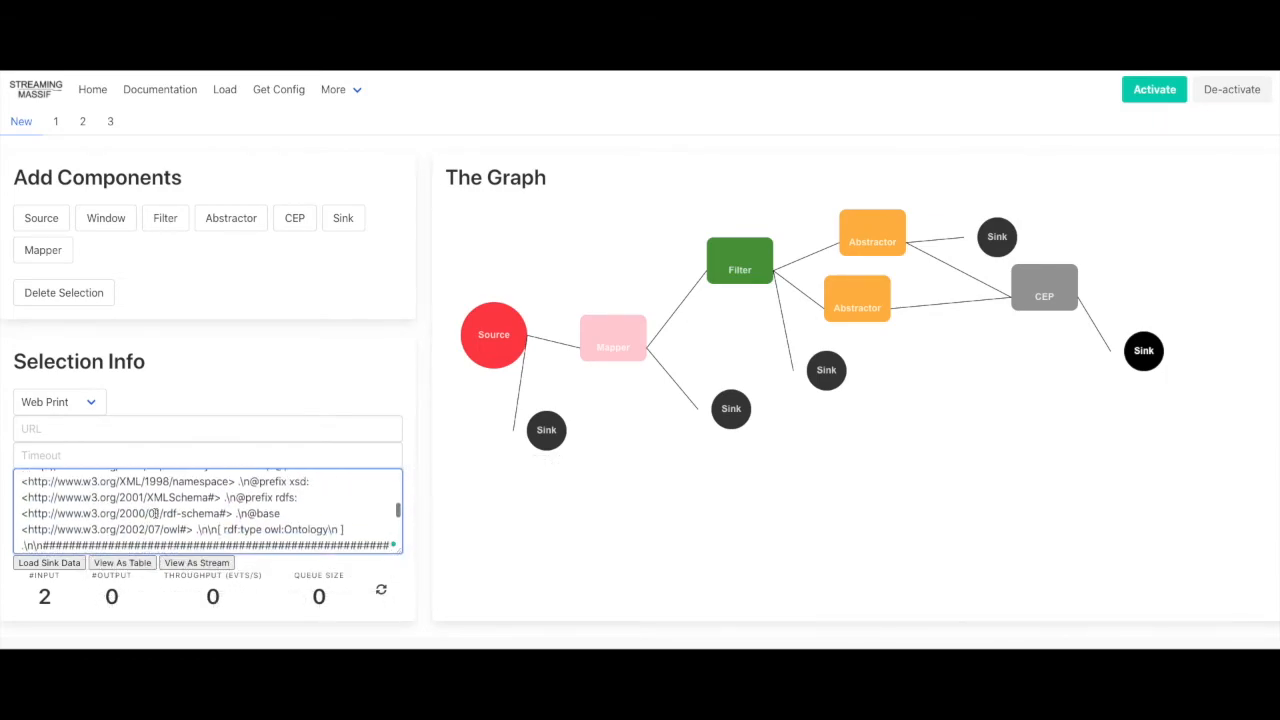
{"action": "scroll", "coordinate": [155, 513], "scroll_direction": "down", "scroll_amount": 8}
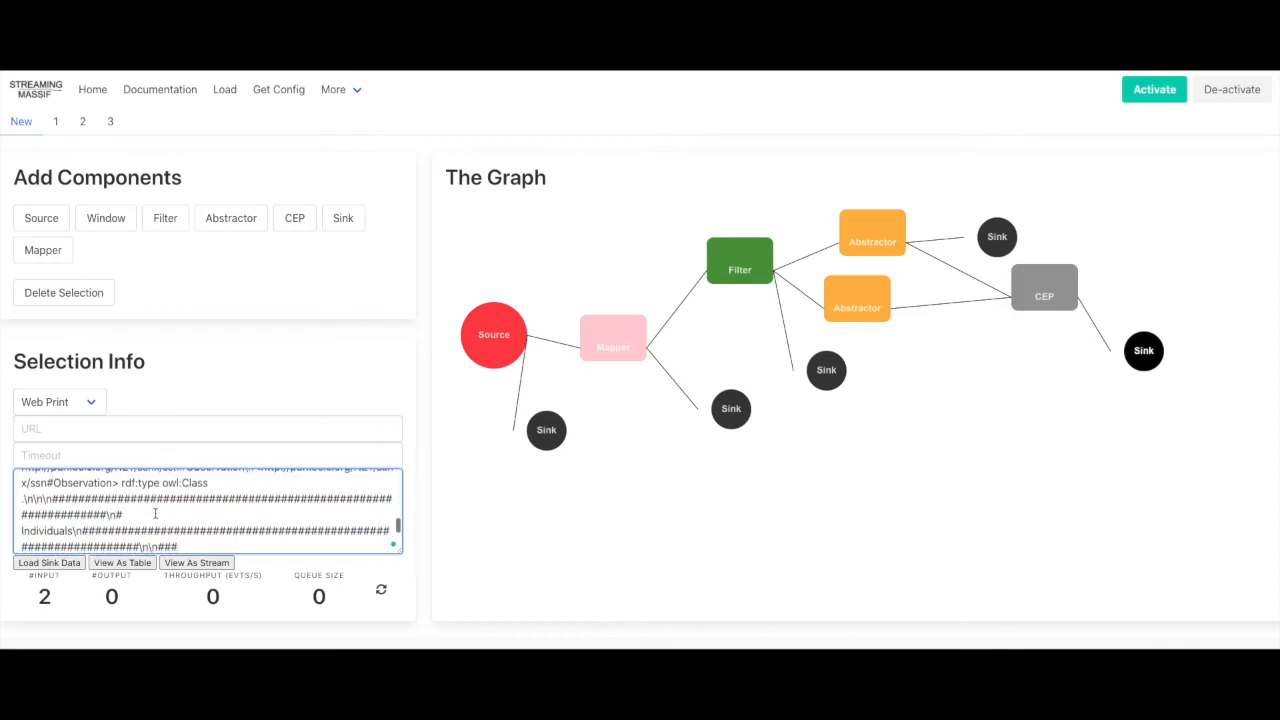
{"action": "scroll", "coordinate": [155, 513], "scroll_direction": "up", "scroll_amount": 8}
{"action": "scroll", "coordinate": [155, 513], "scroll_direction": "up", "scroll_amount": 10}
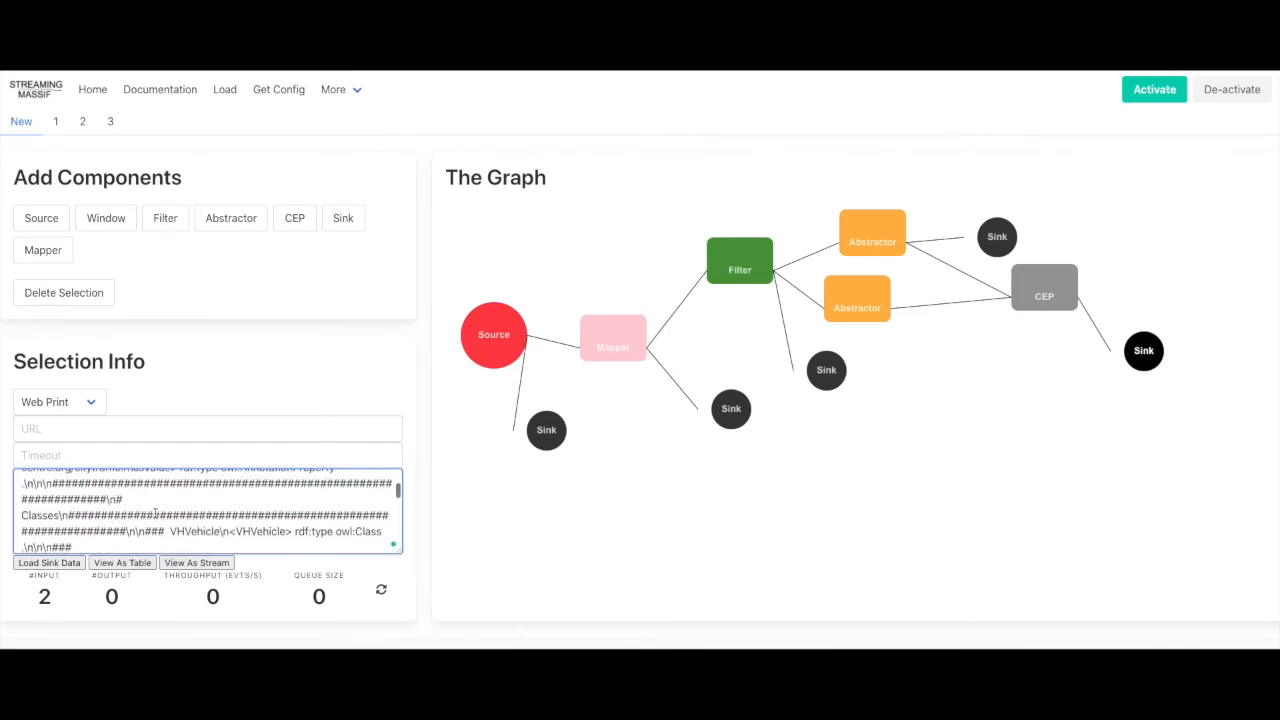
{"action": "scroll", "coordinate": [126, 486], "scroll_direction": "down", "scroll_amount": 15}
{"action": "scroll", "coordinate": [110, 522], "scroll_direction": "down", "scroll_amount": 3}
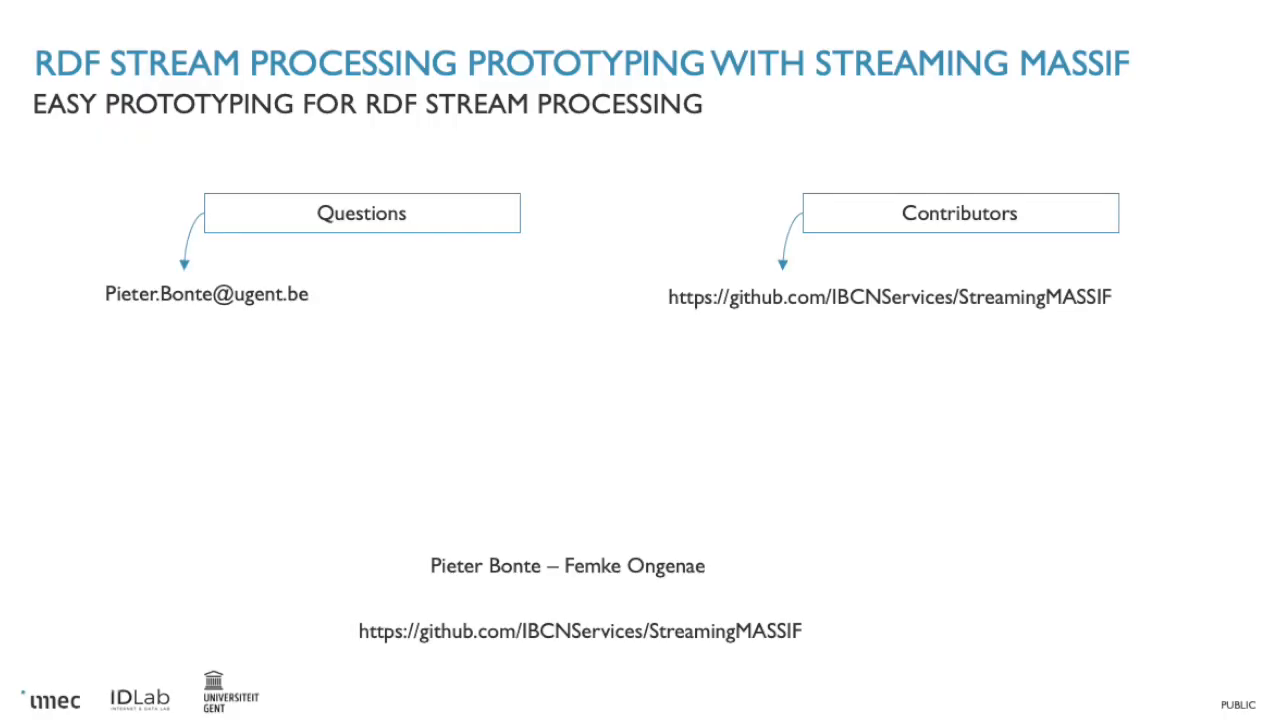